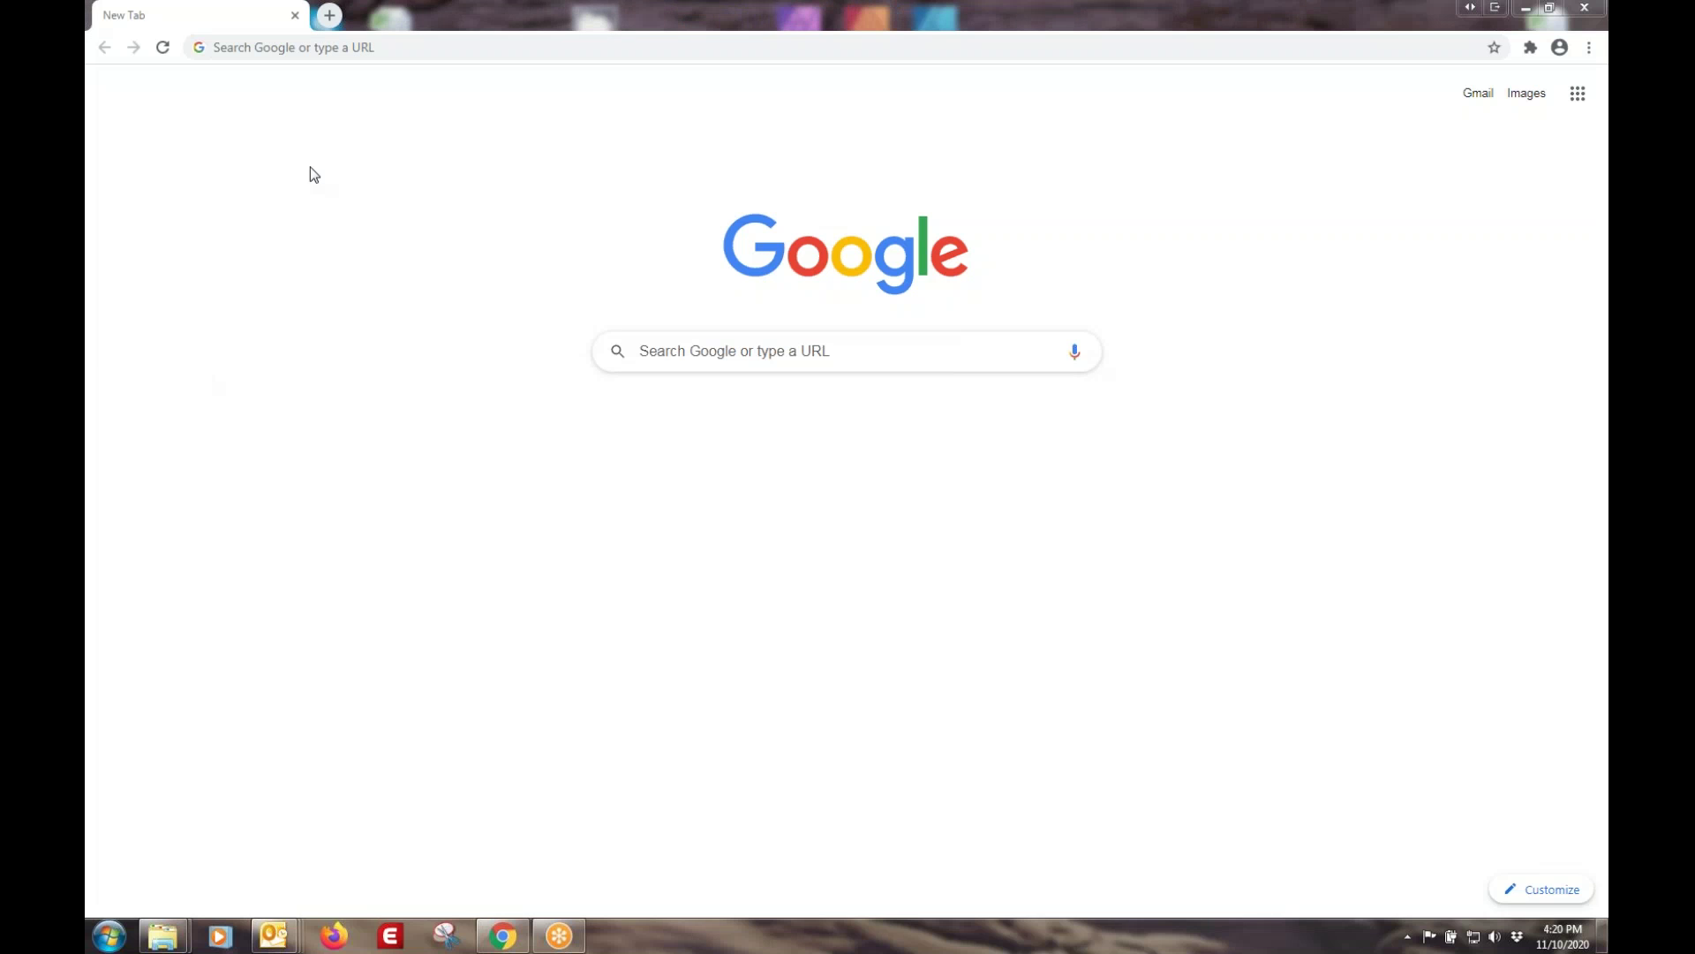
- Go to becsys.live in Chrome to load the BECSys Live welcome page
click(370, 44)
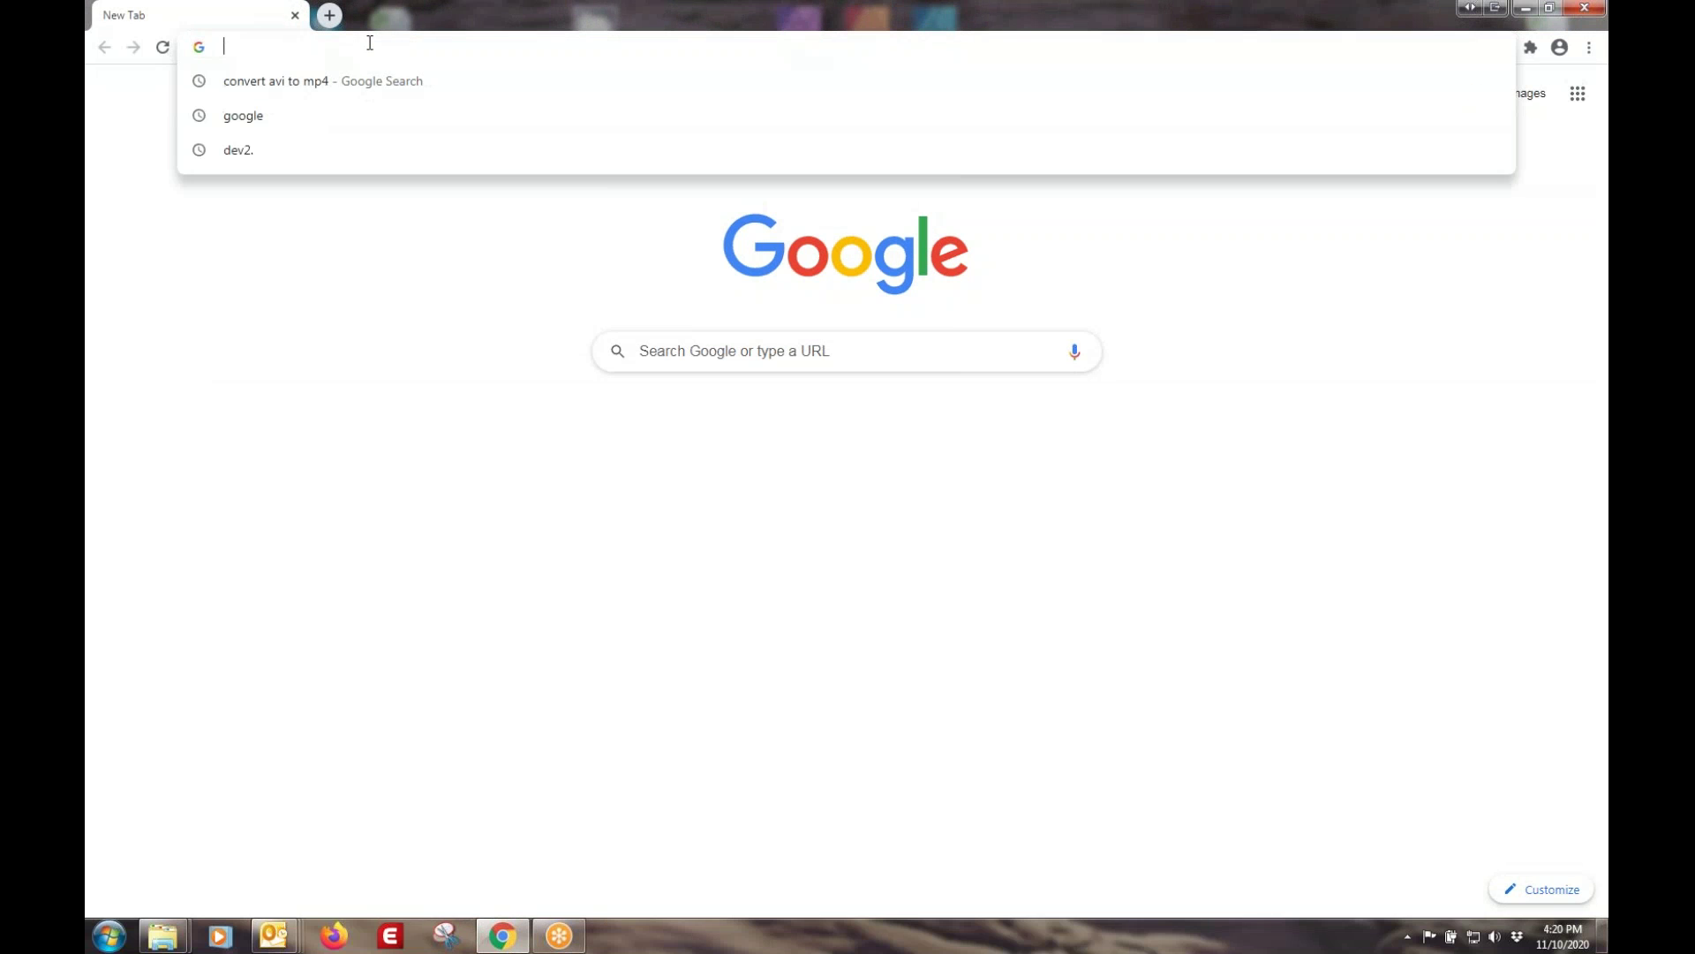
text(becsys)
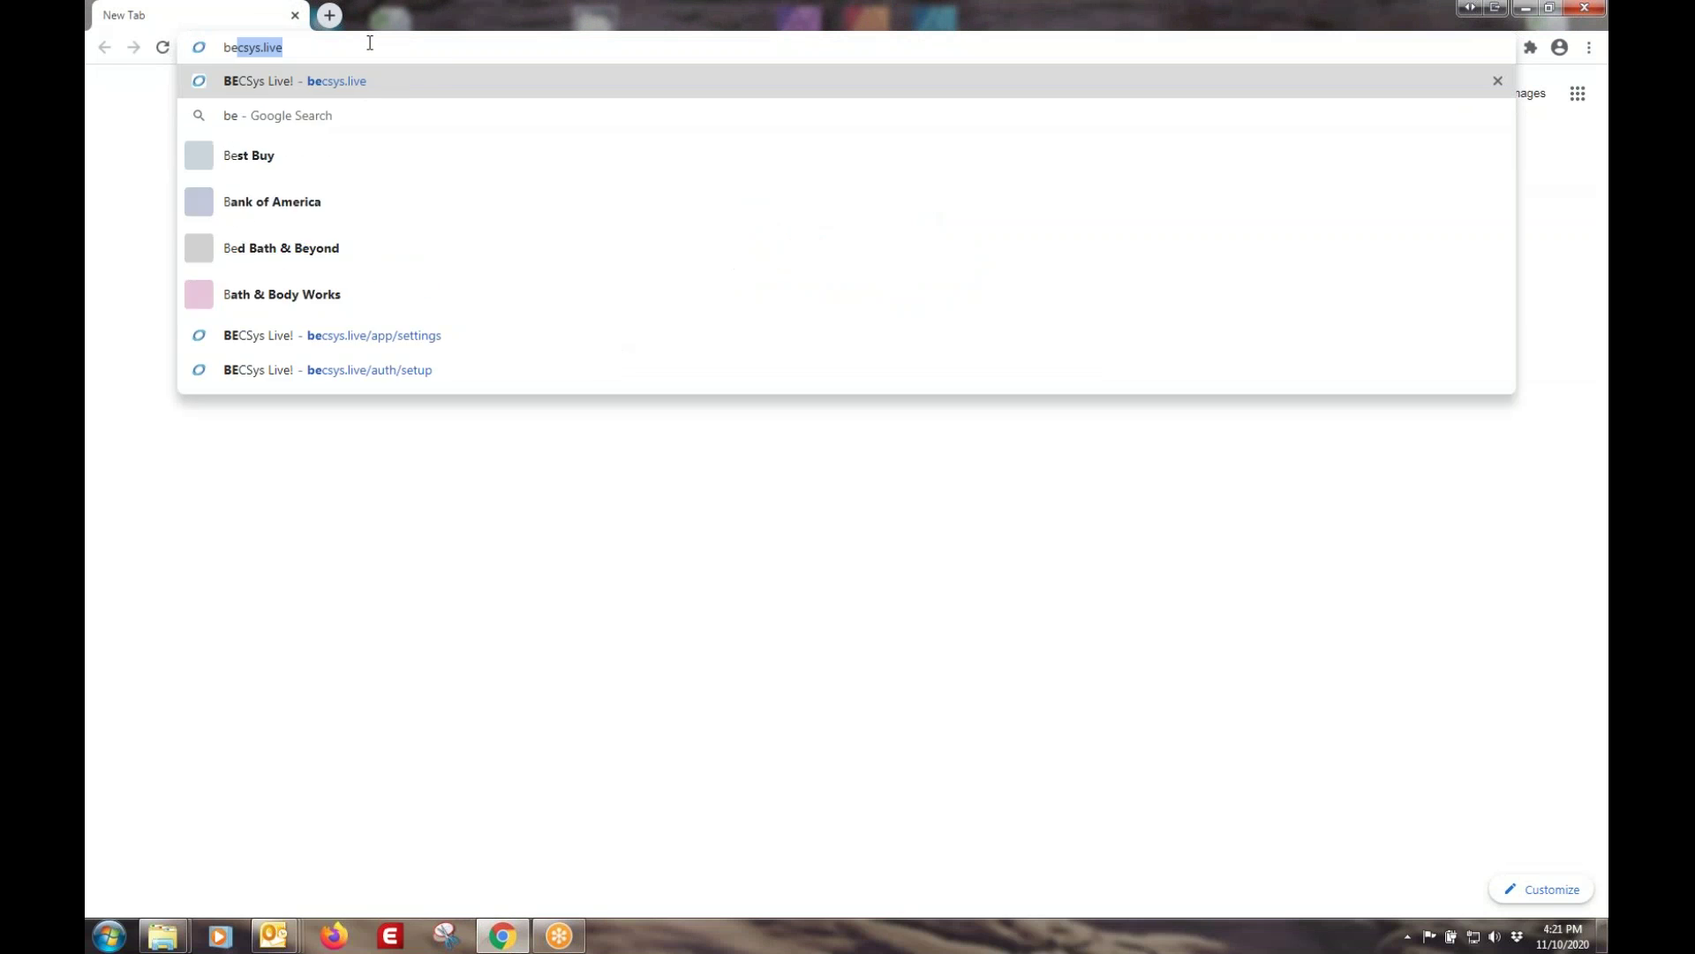
text(.live)
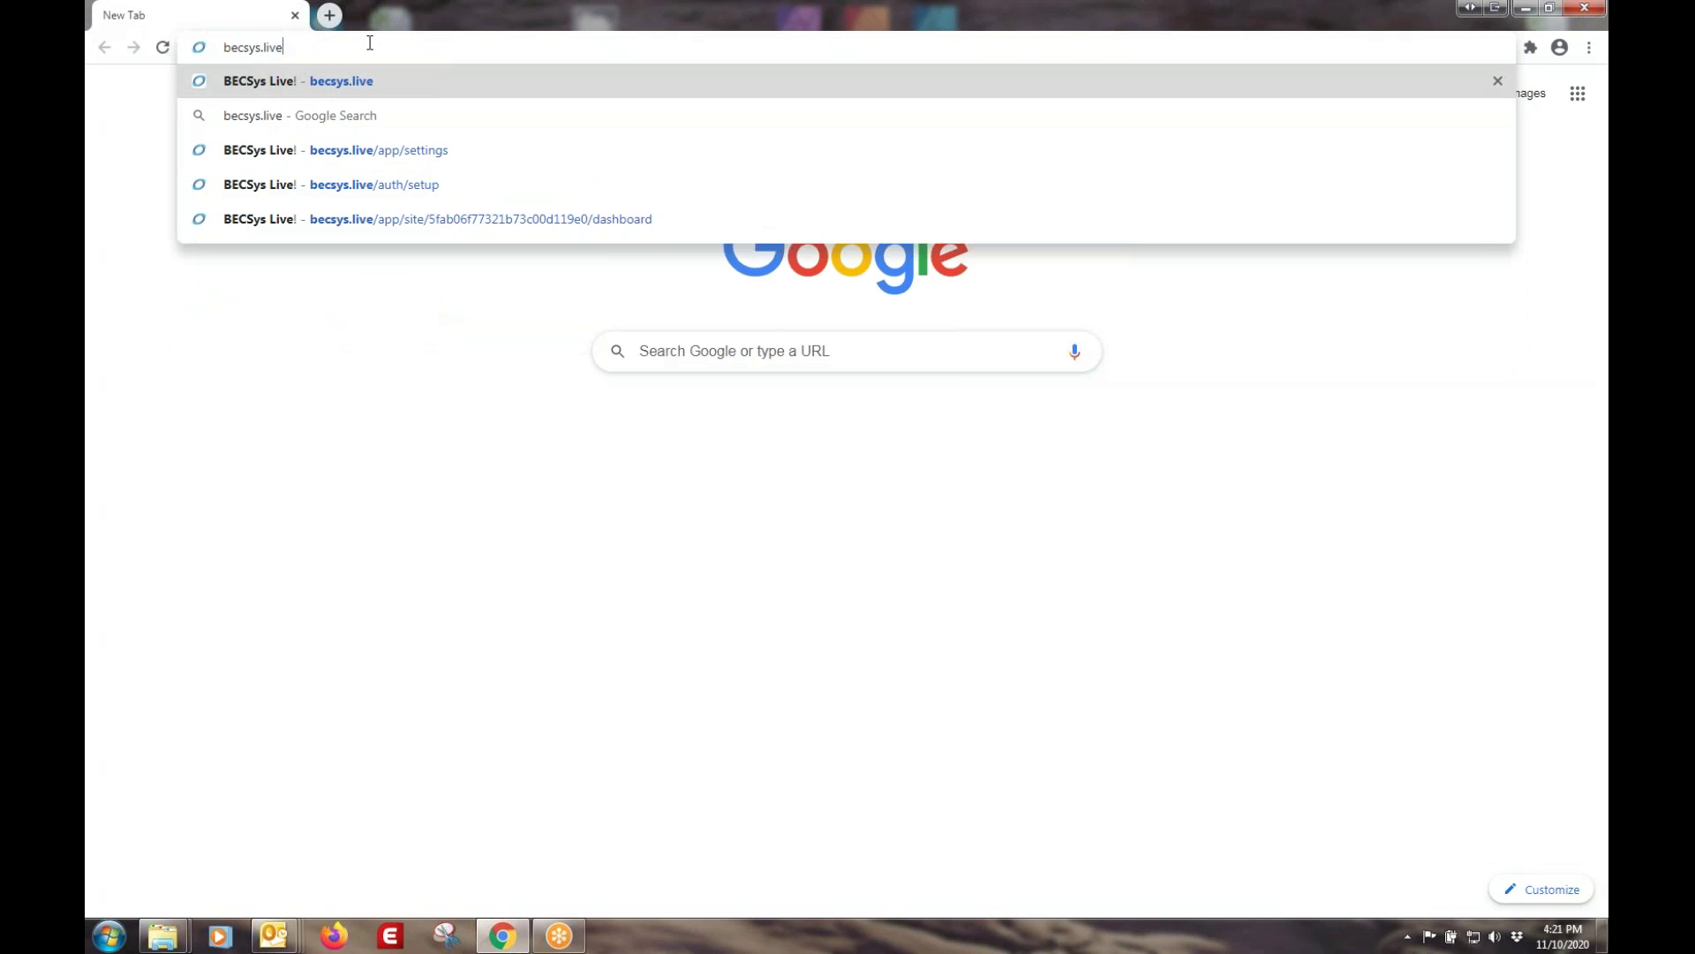
key(Return)
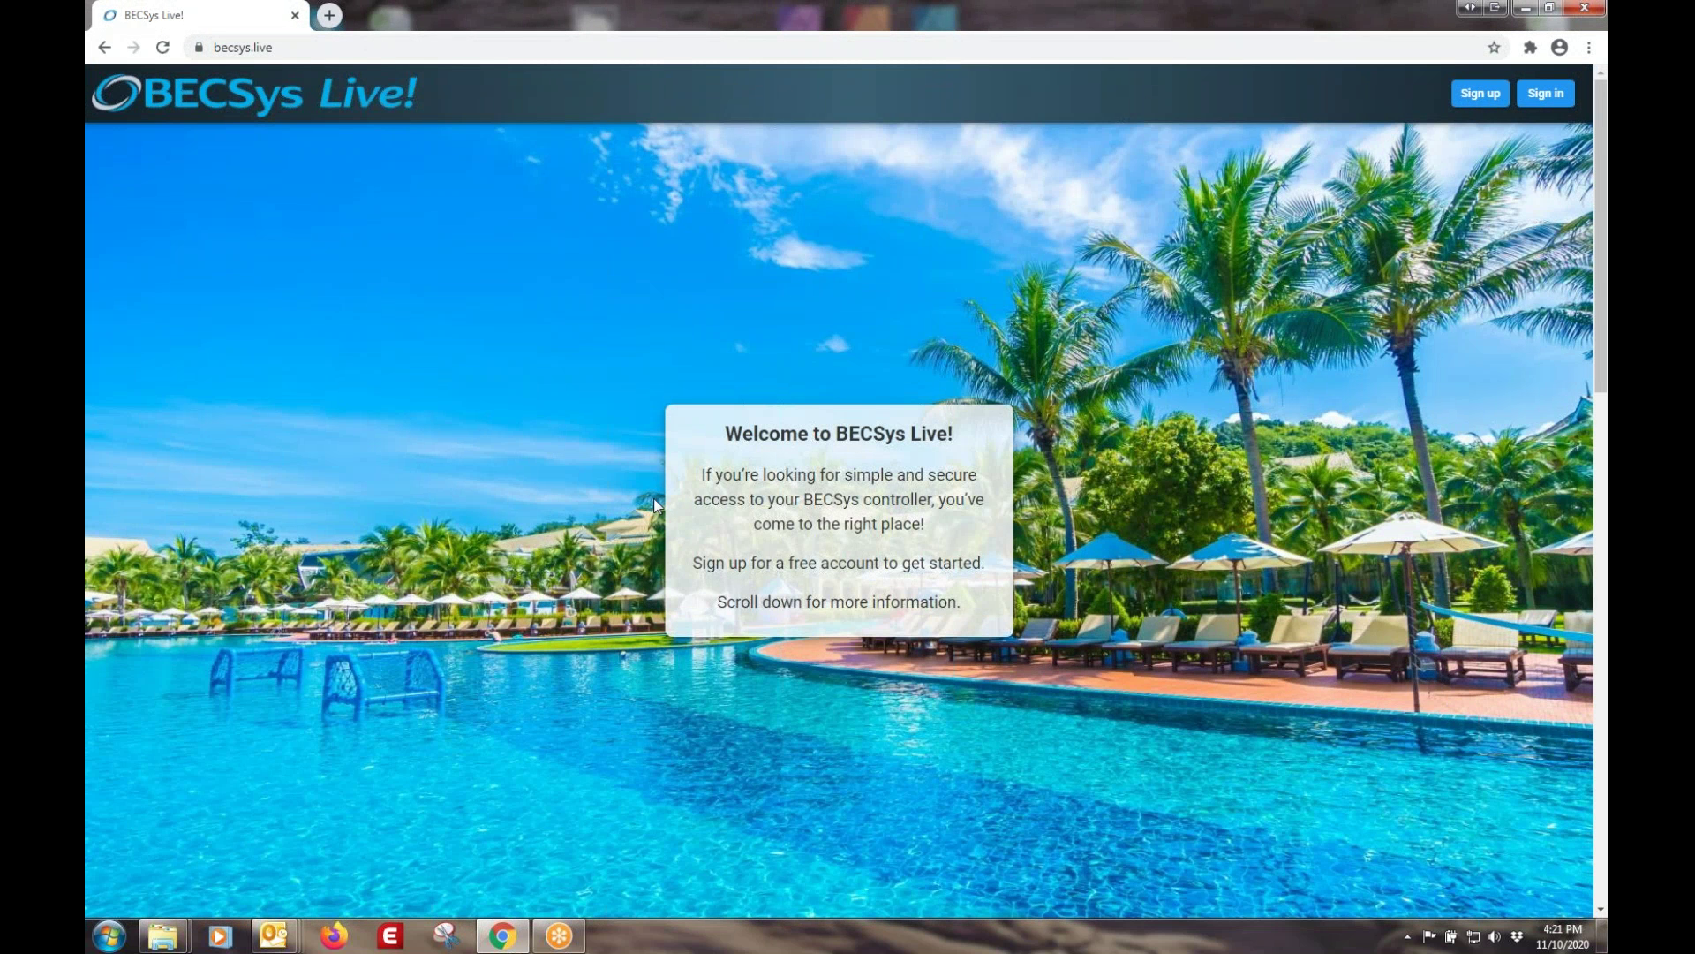
scroll(677, 492, down, 7)
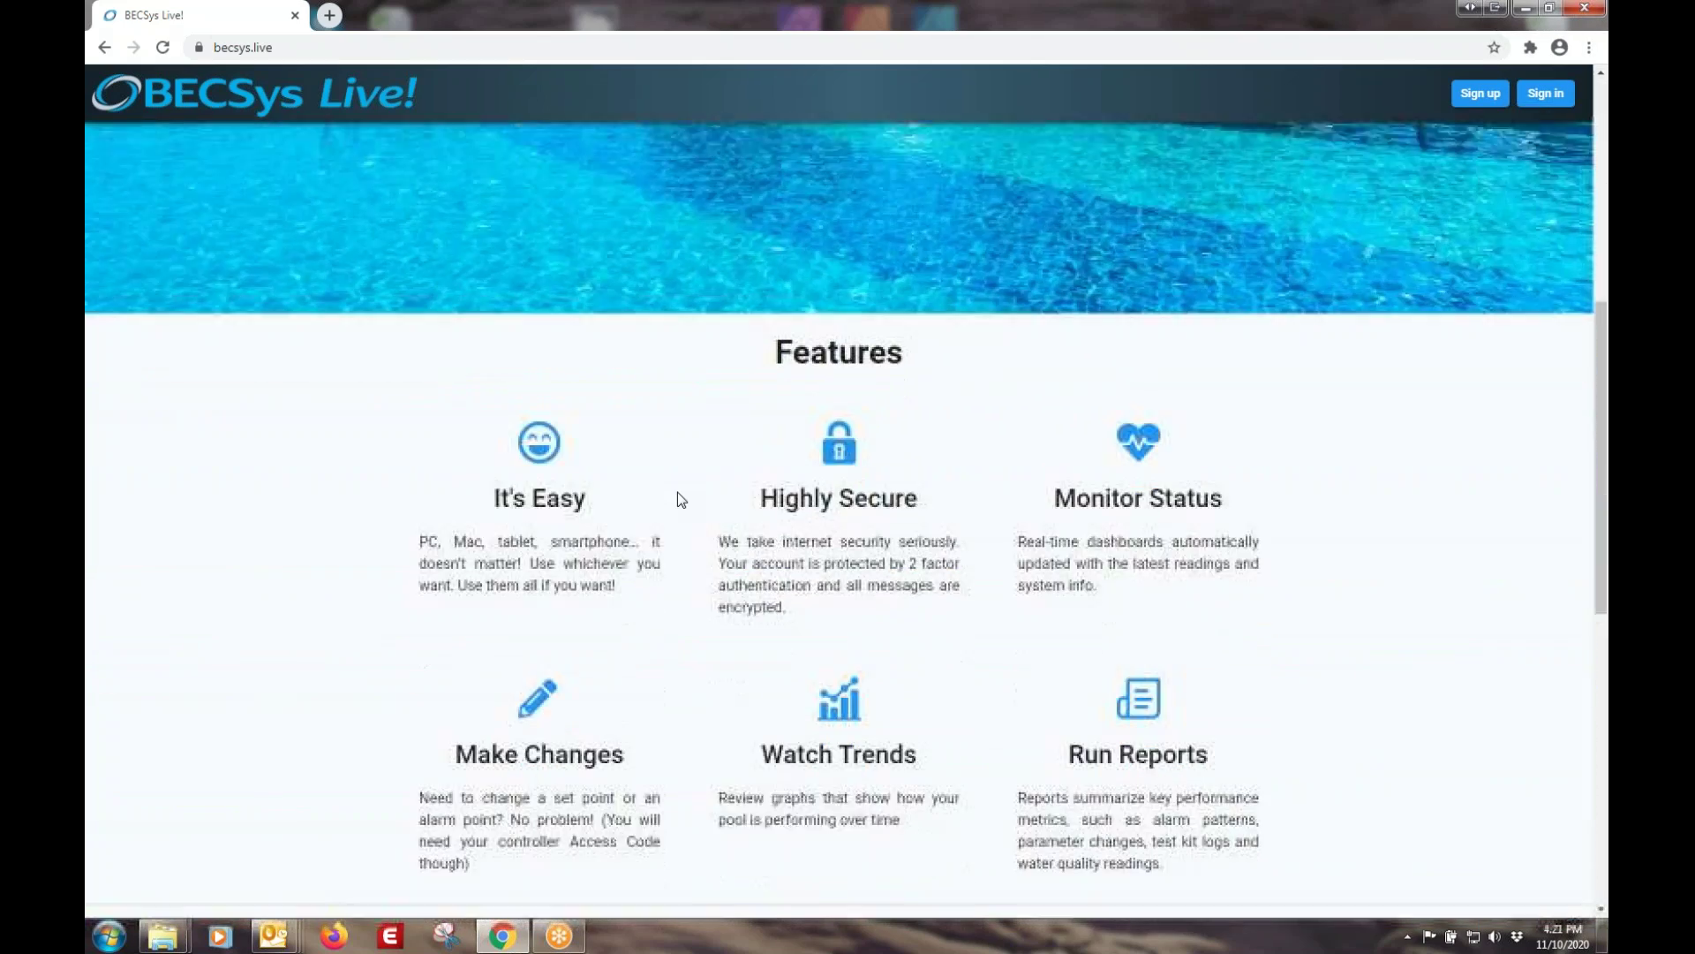
scroll(676, 490, down, 8)
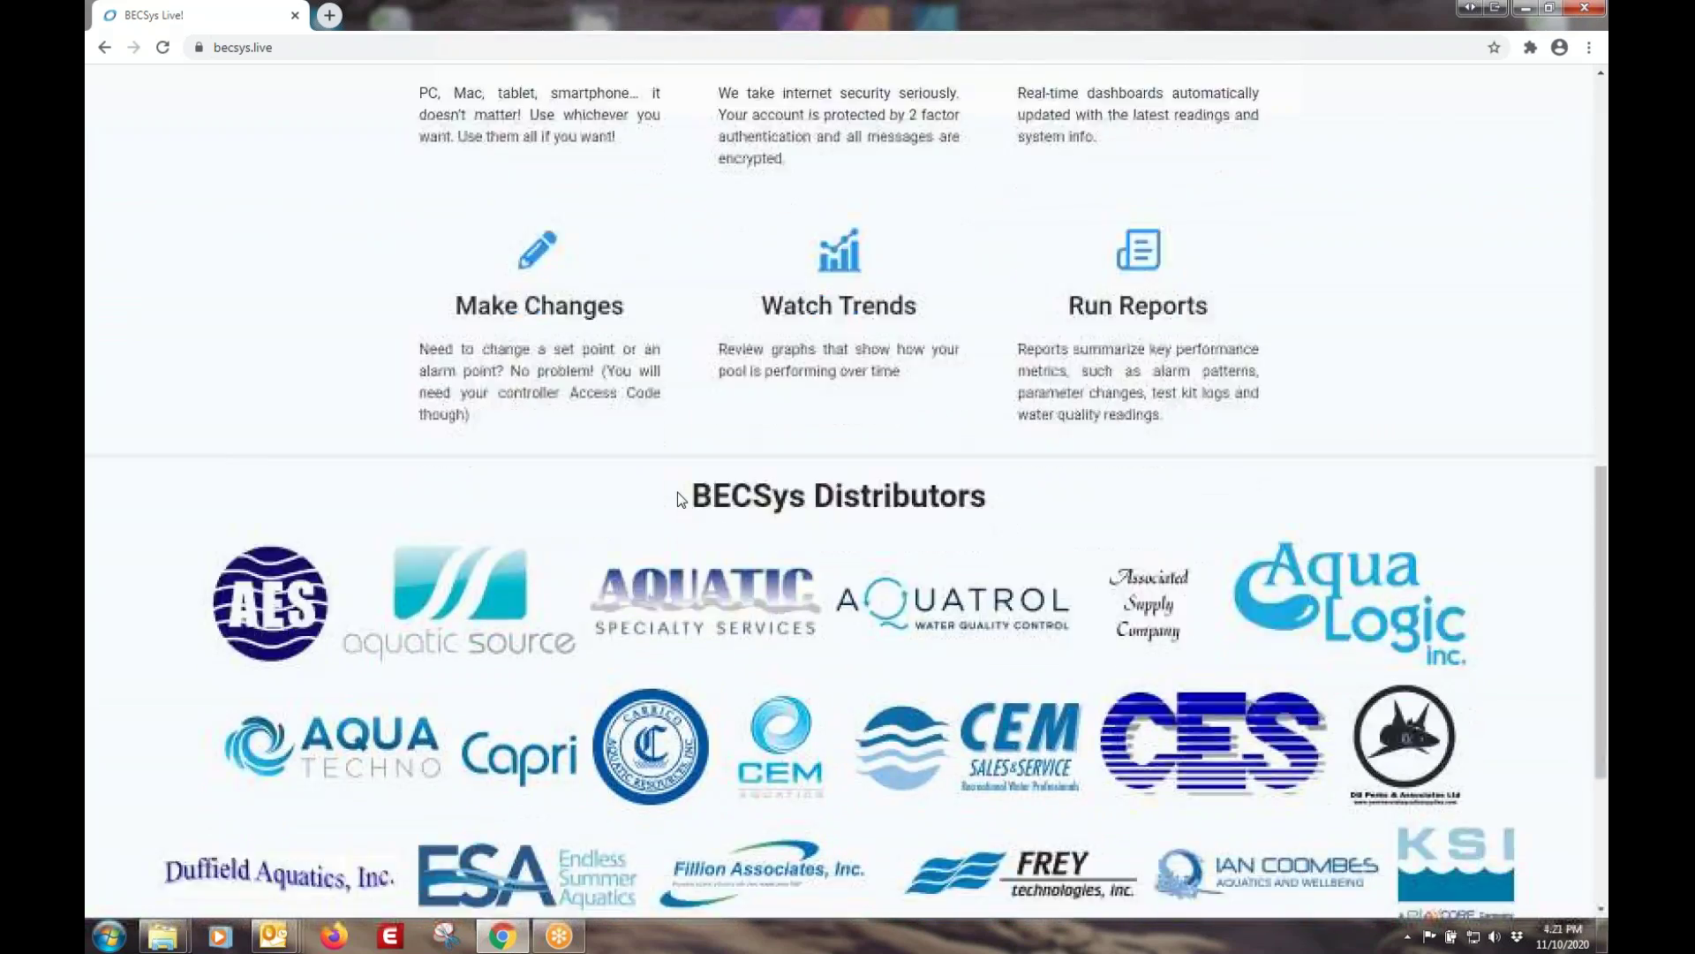
scroll(678, 491, up, 15)
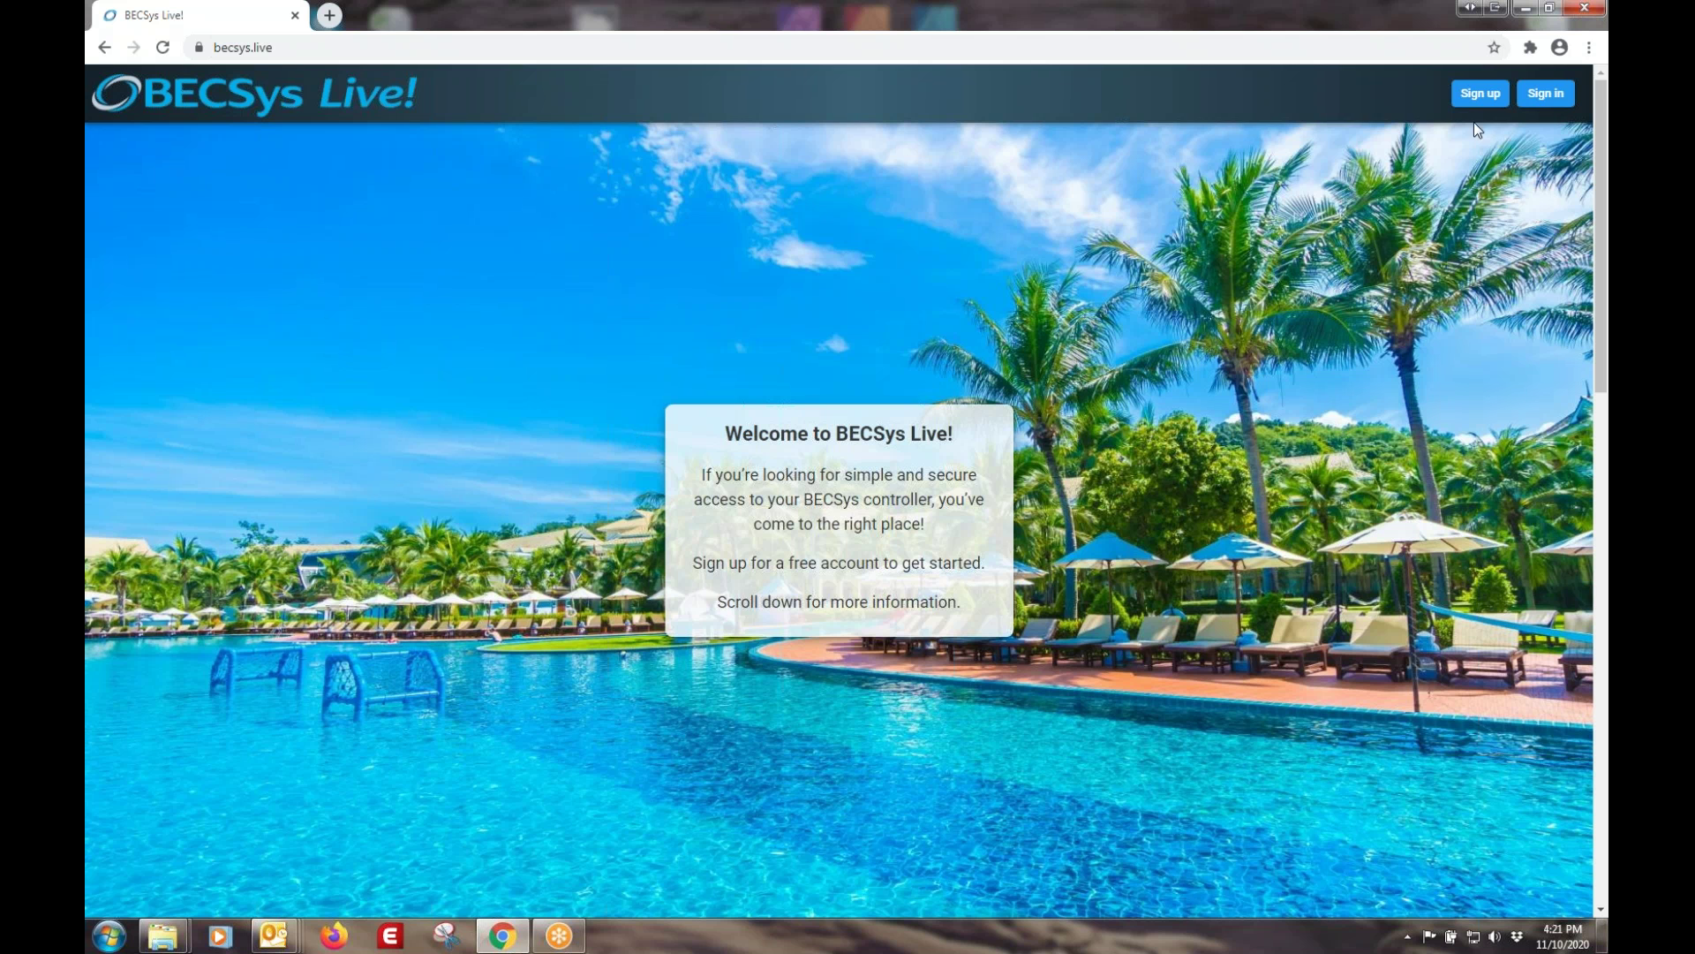
- Open the sign-up form and enter the account e-mail in both e-mail fields
click(1478, 97)
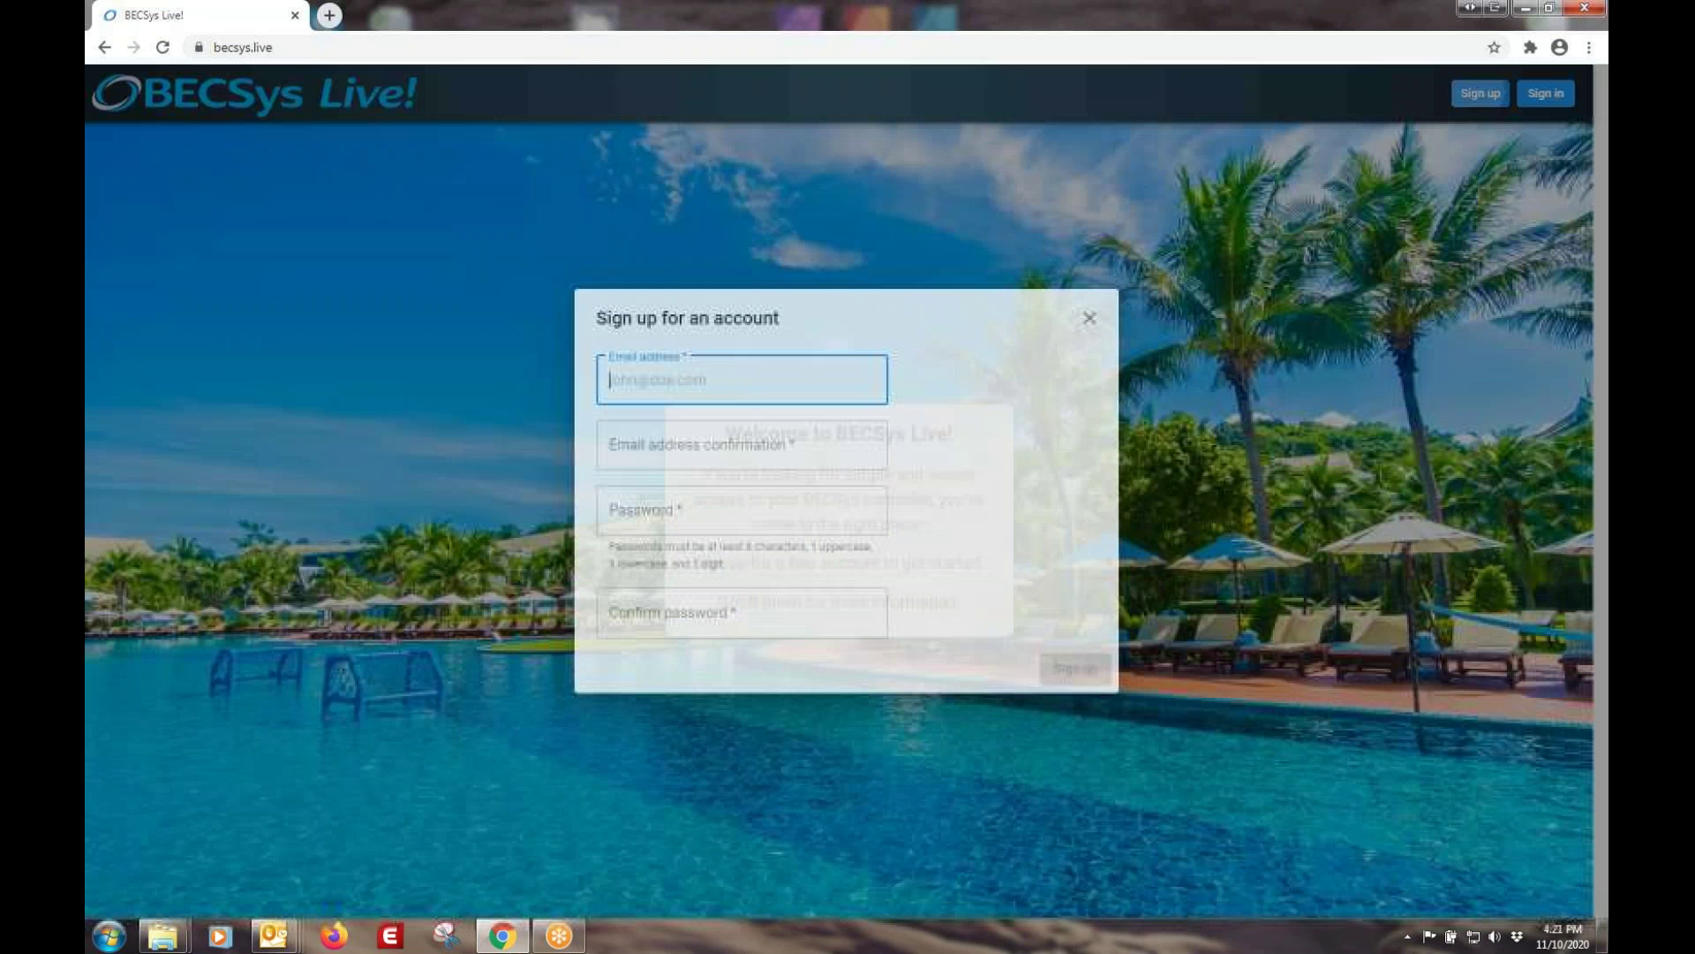
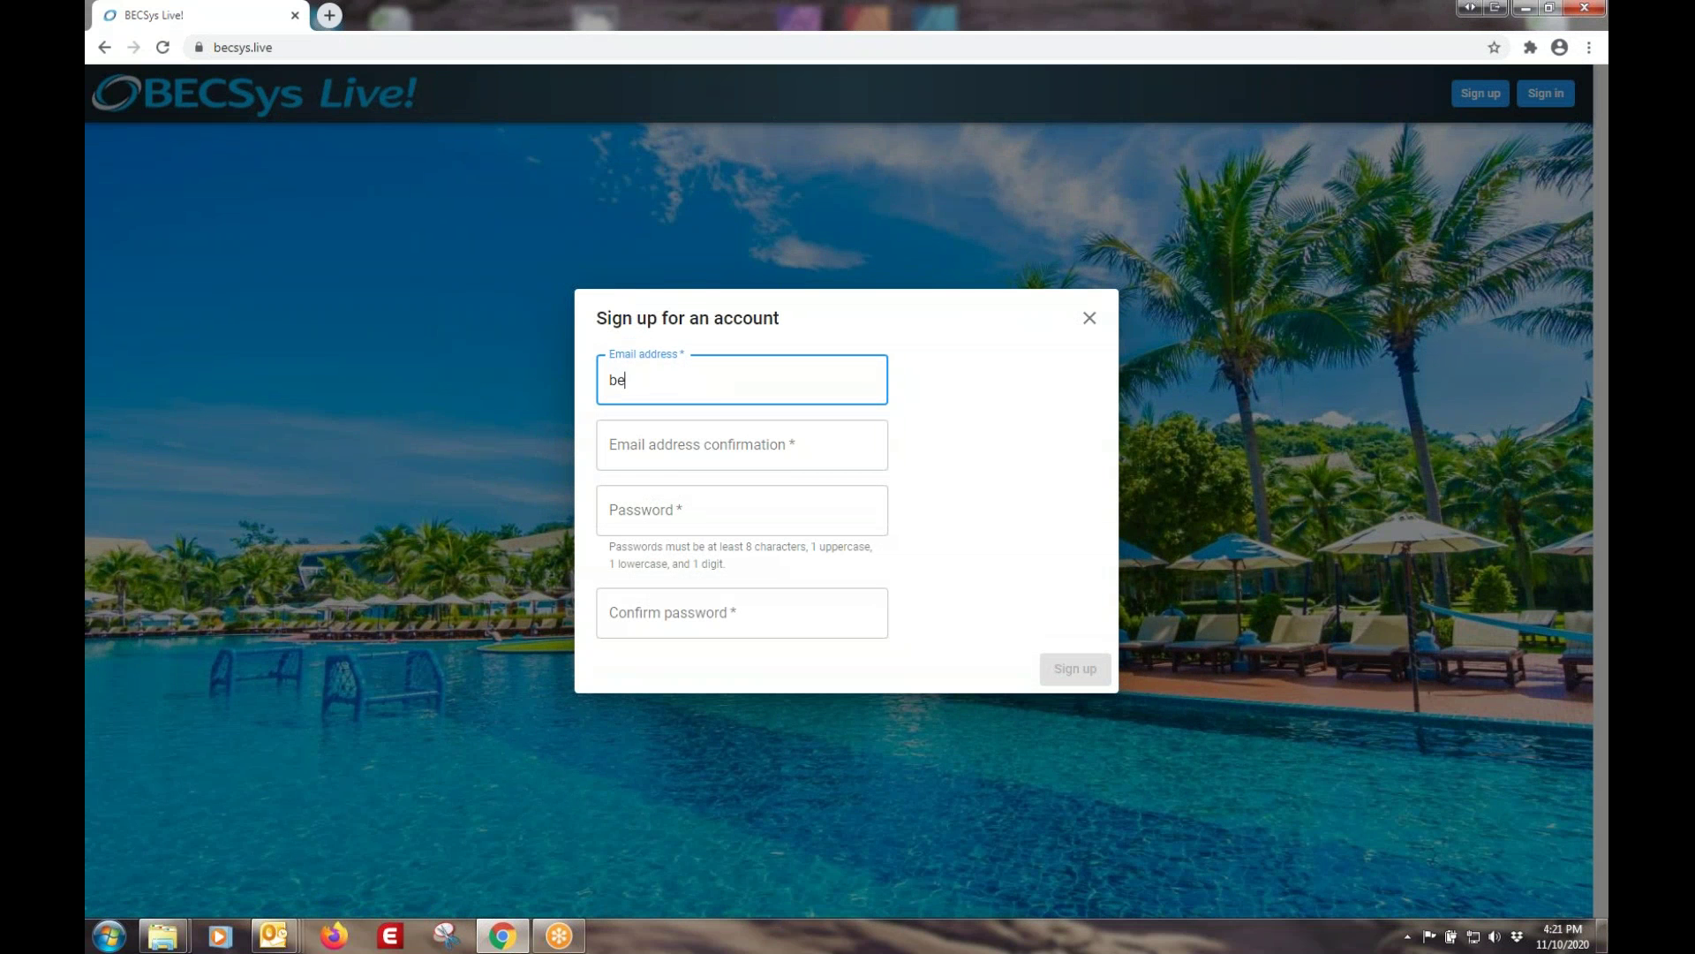
click(742, 445)
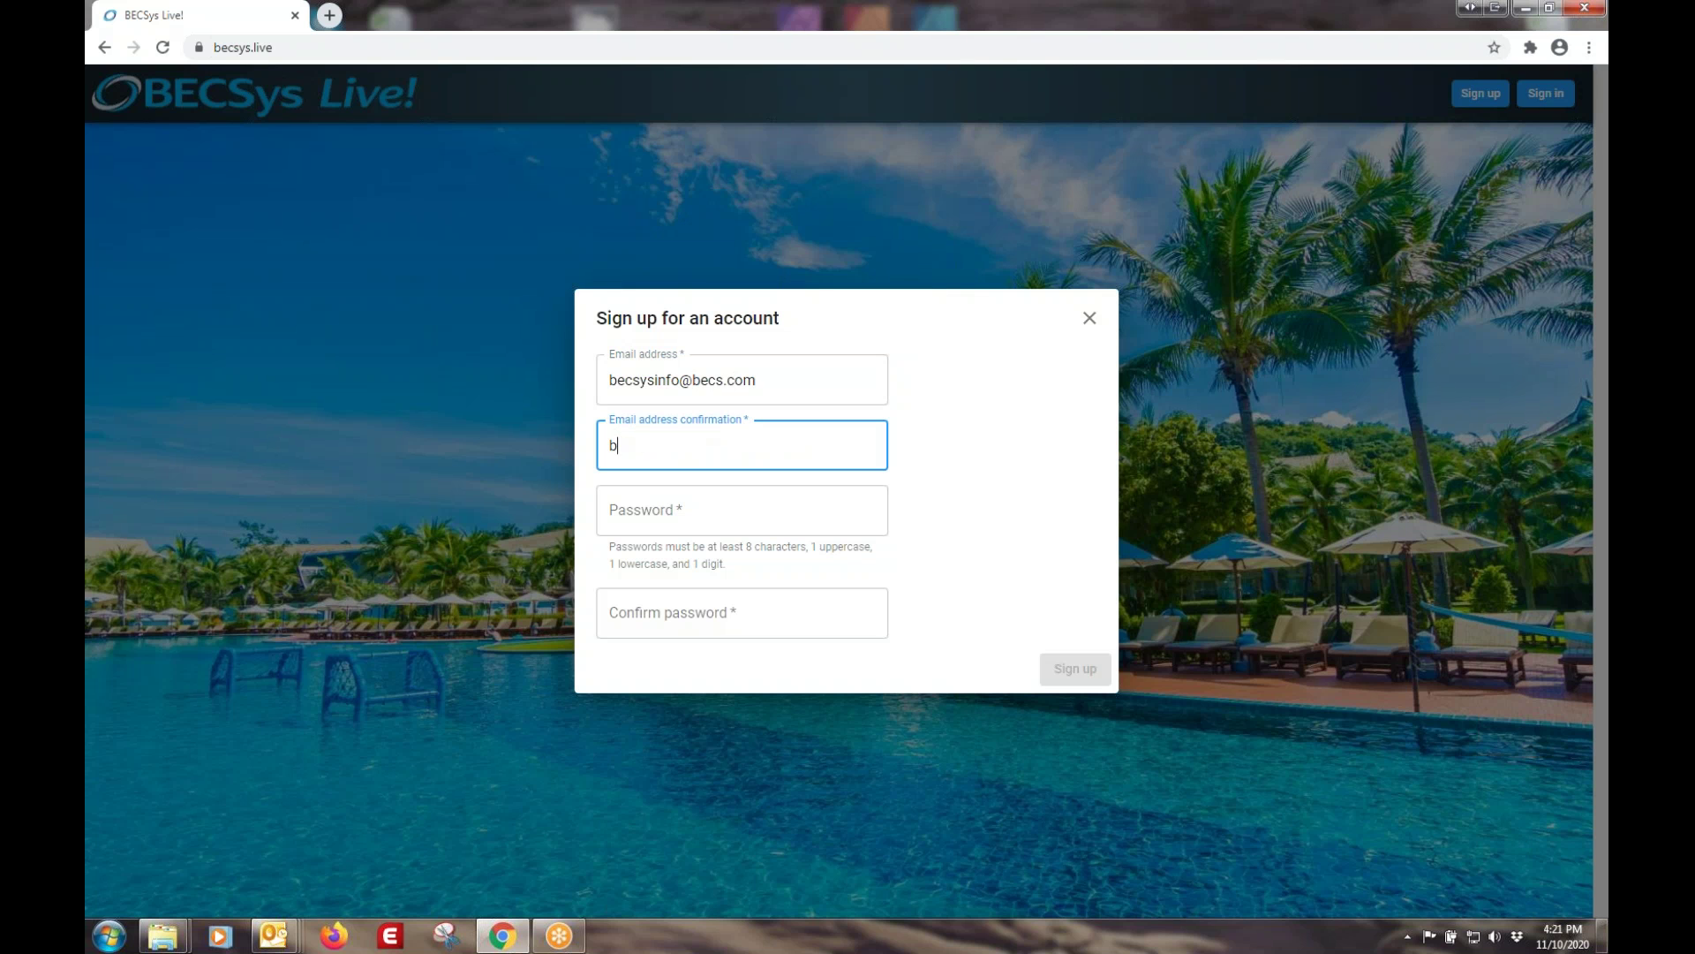
- Enter and confirm the account password, submit registration, and dismiss Chrome's save-password prompt
click(741, 510)
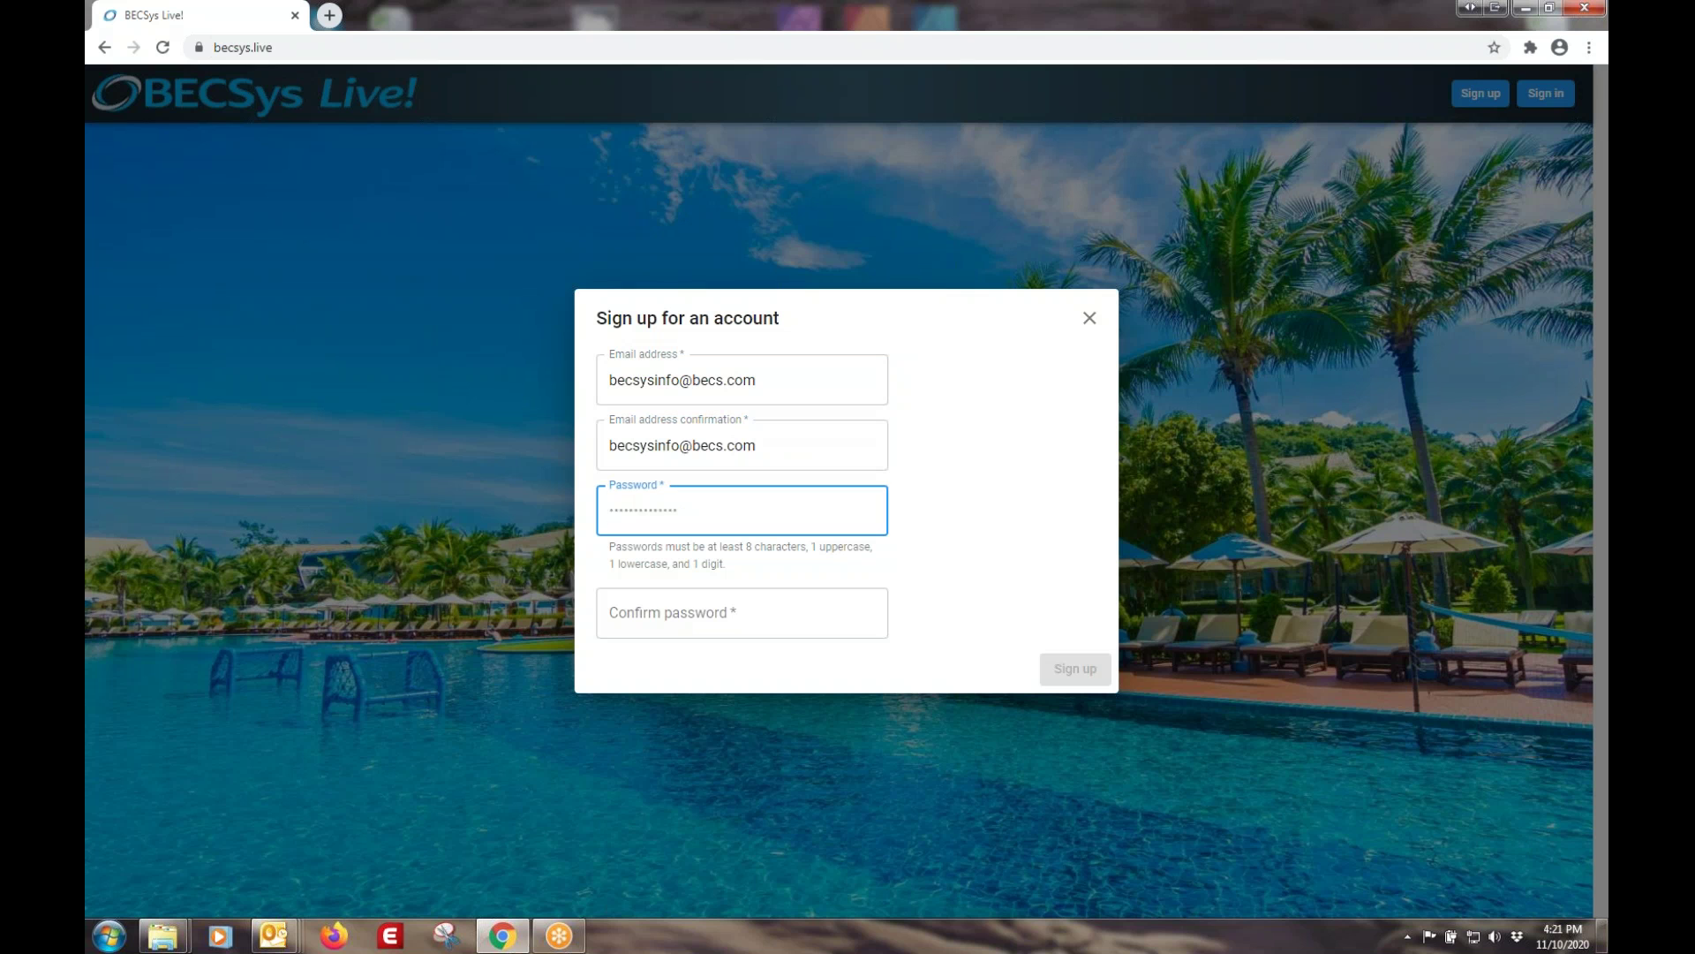
key(ctrl+v)
key(Tab)
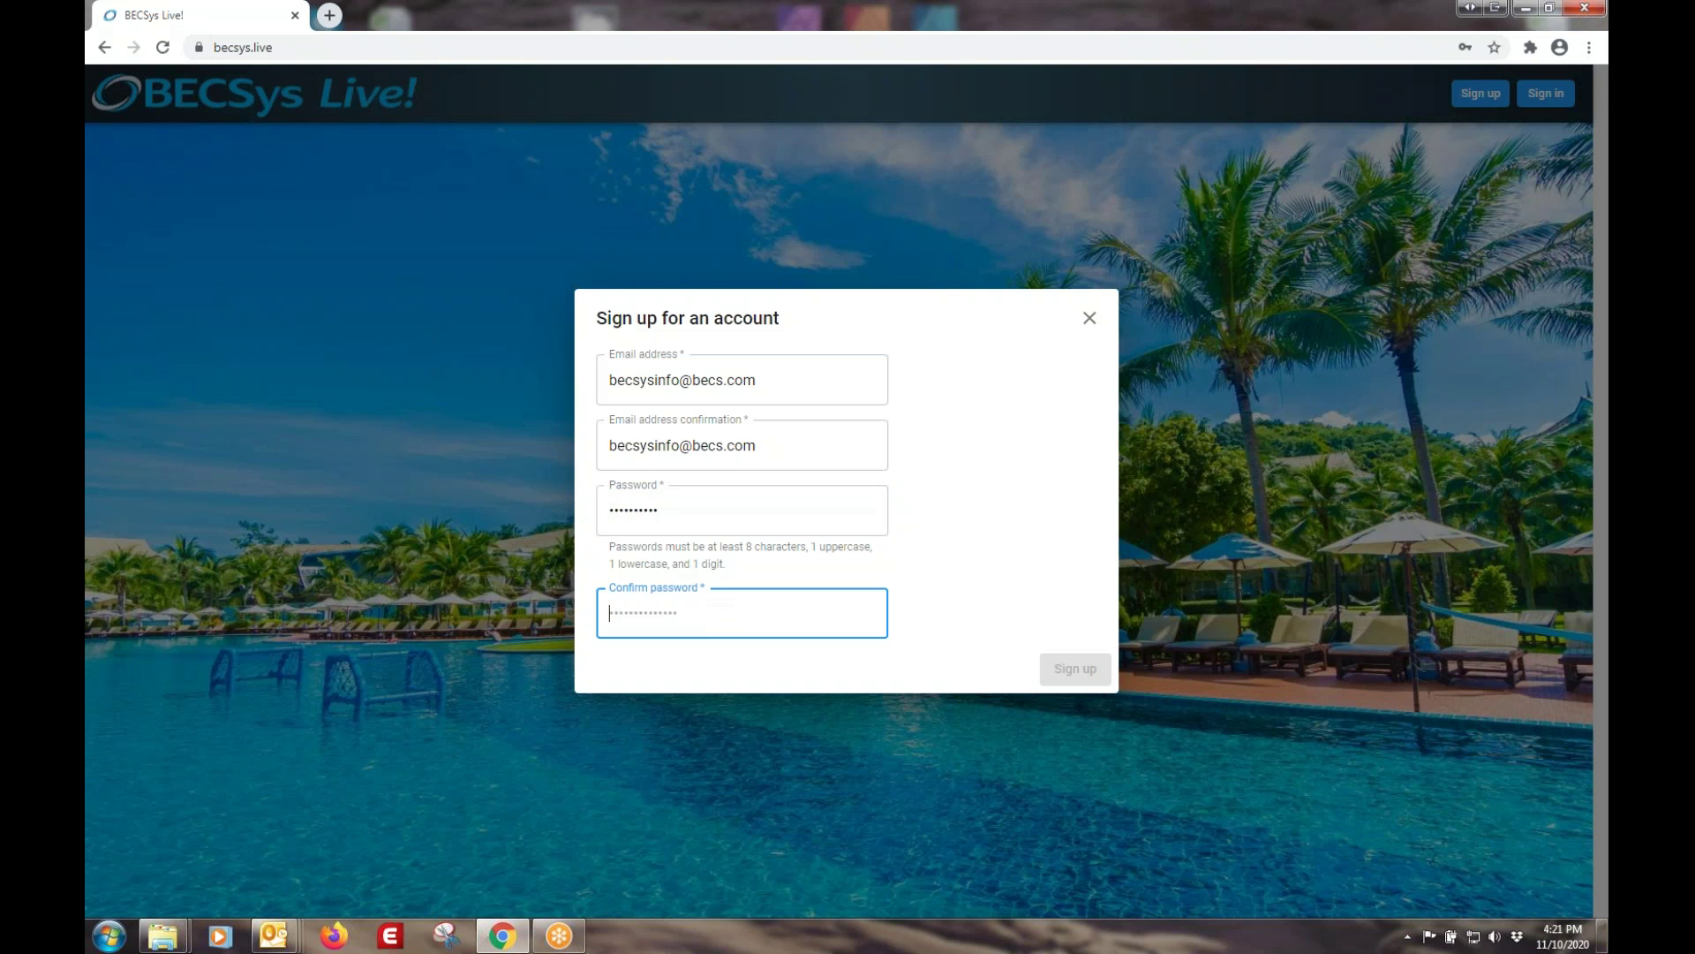
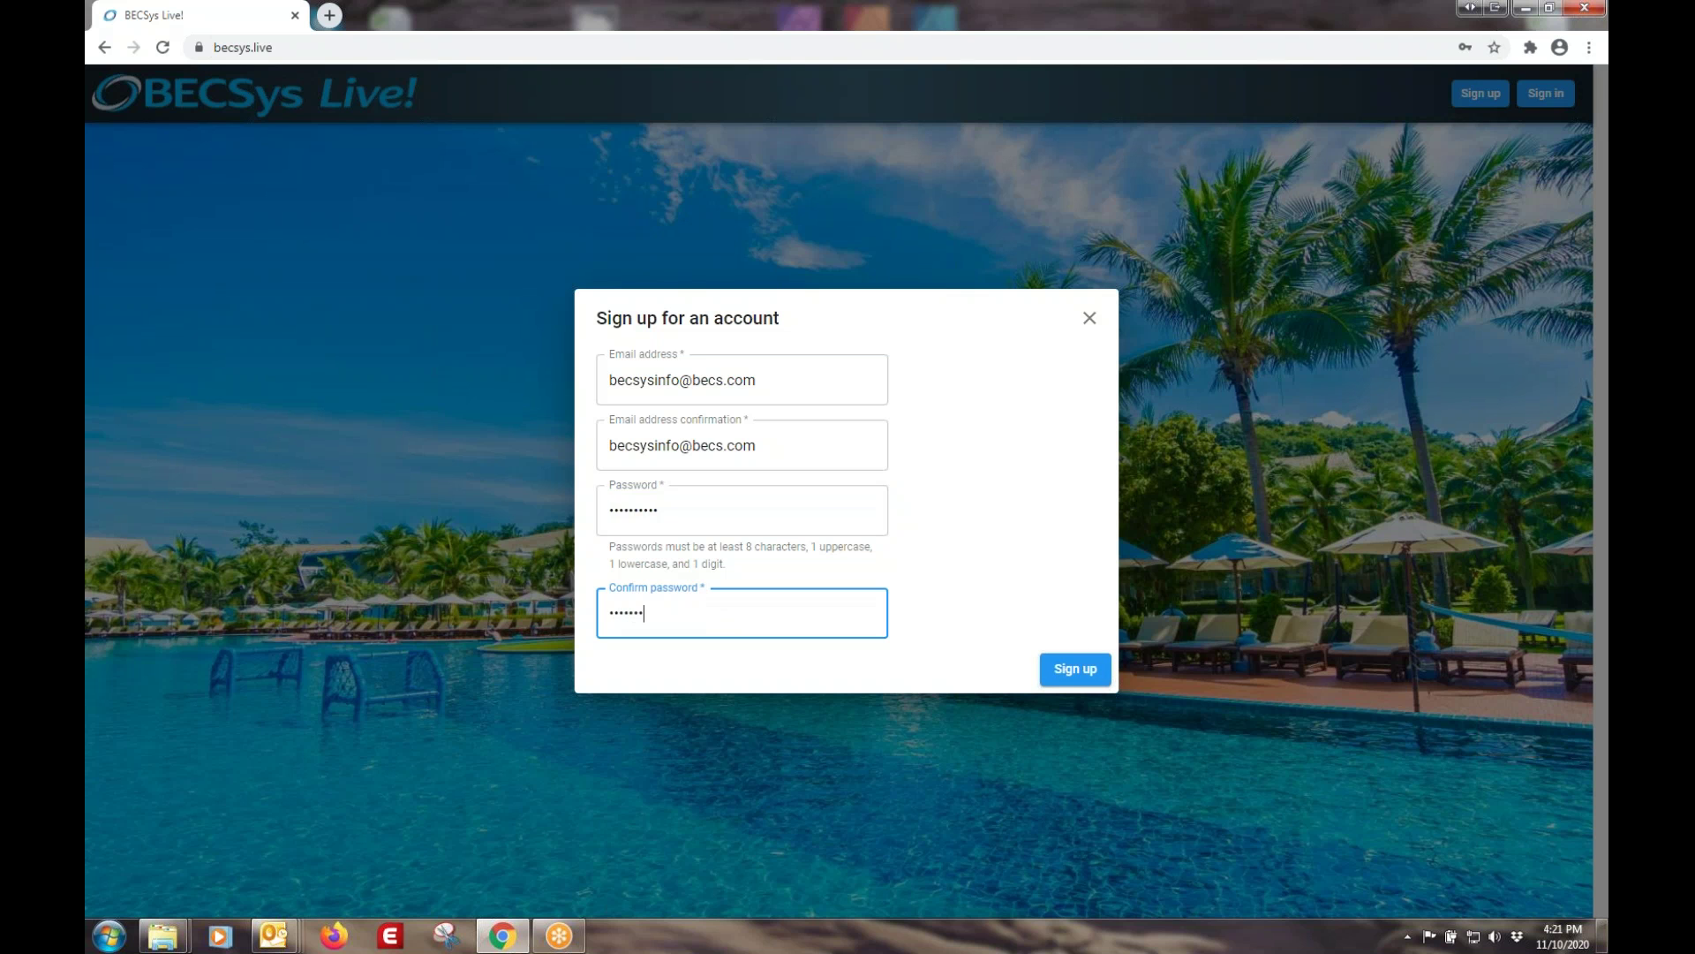
click(1077, 672)
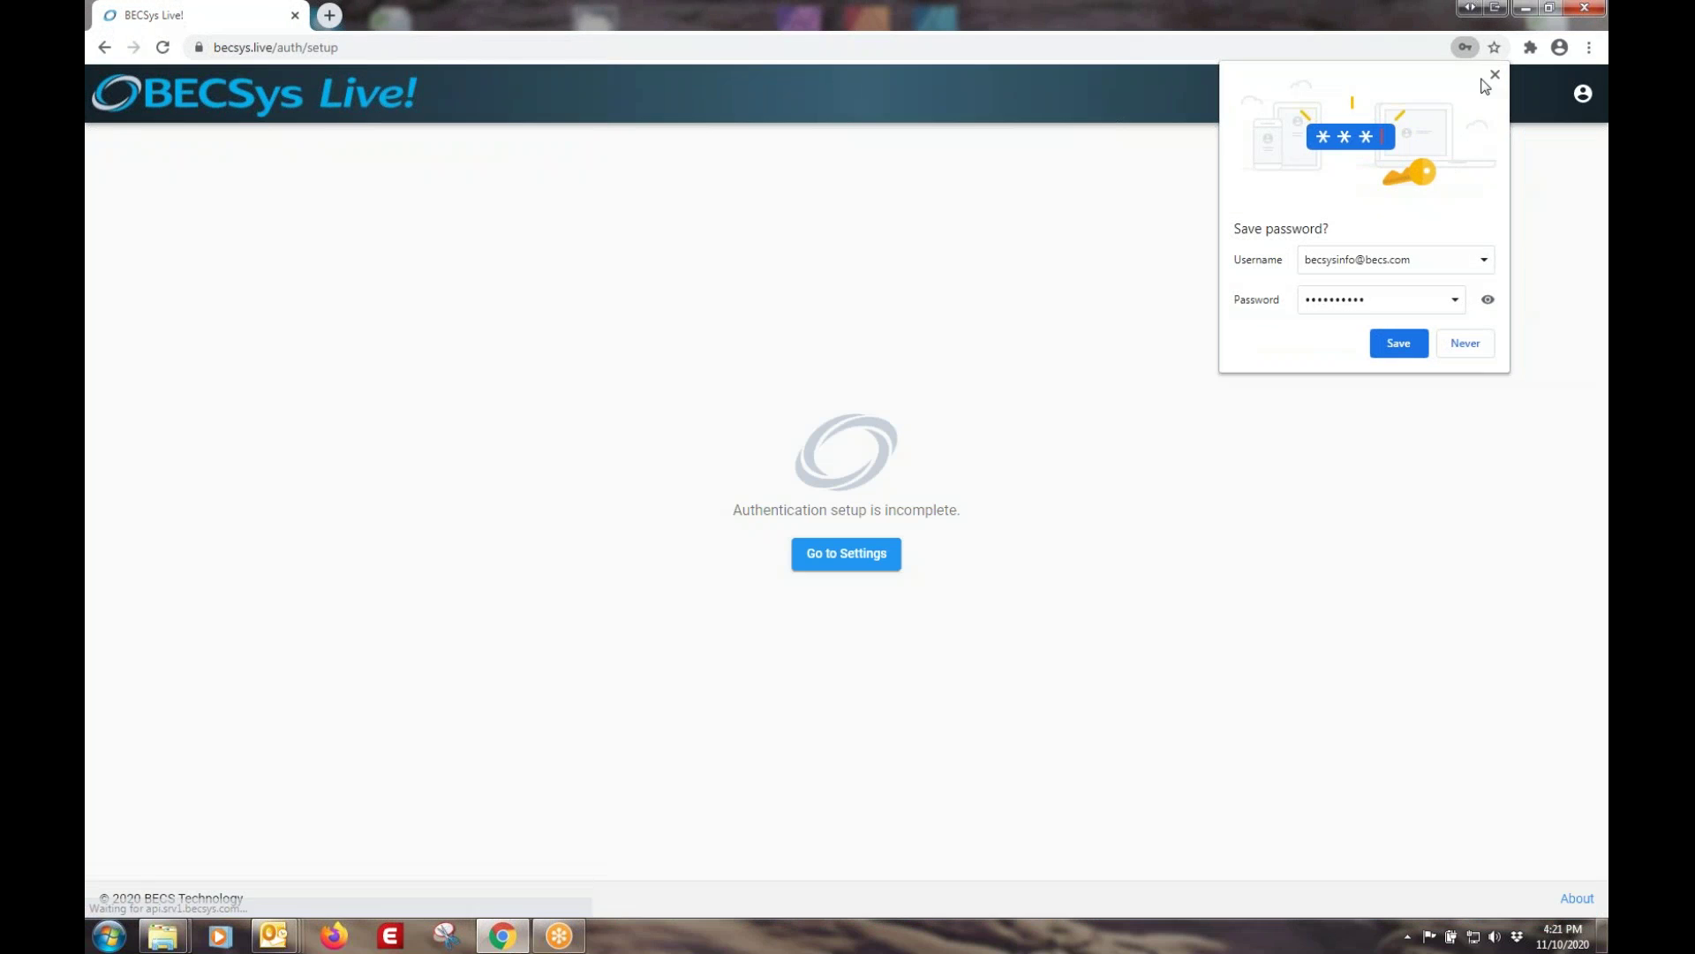
click(1492, 76)
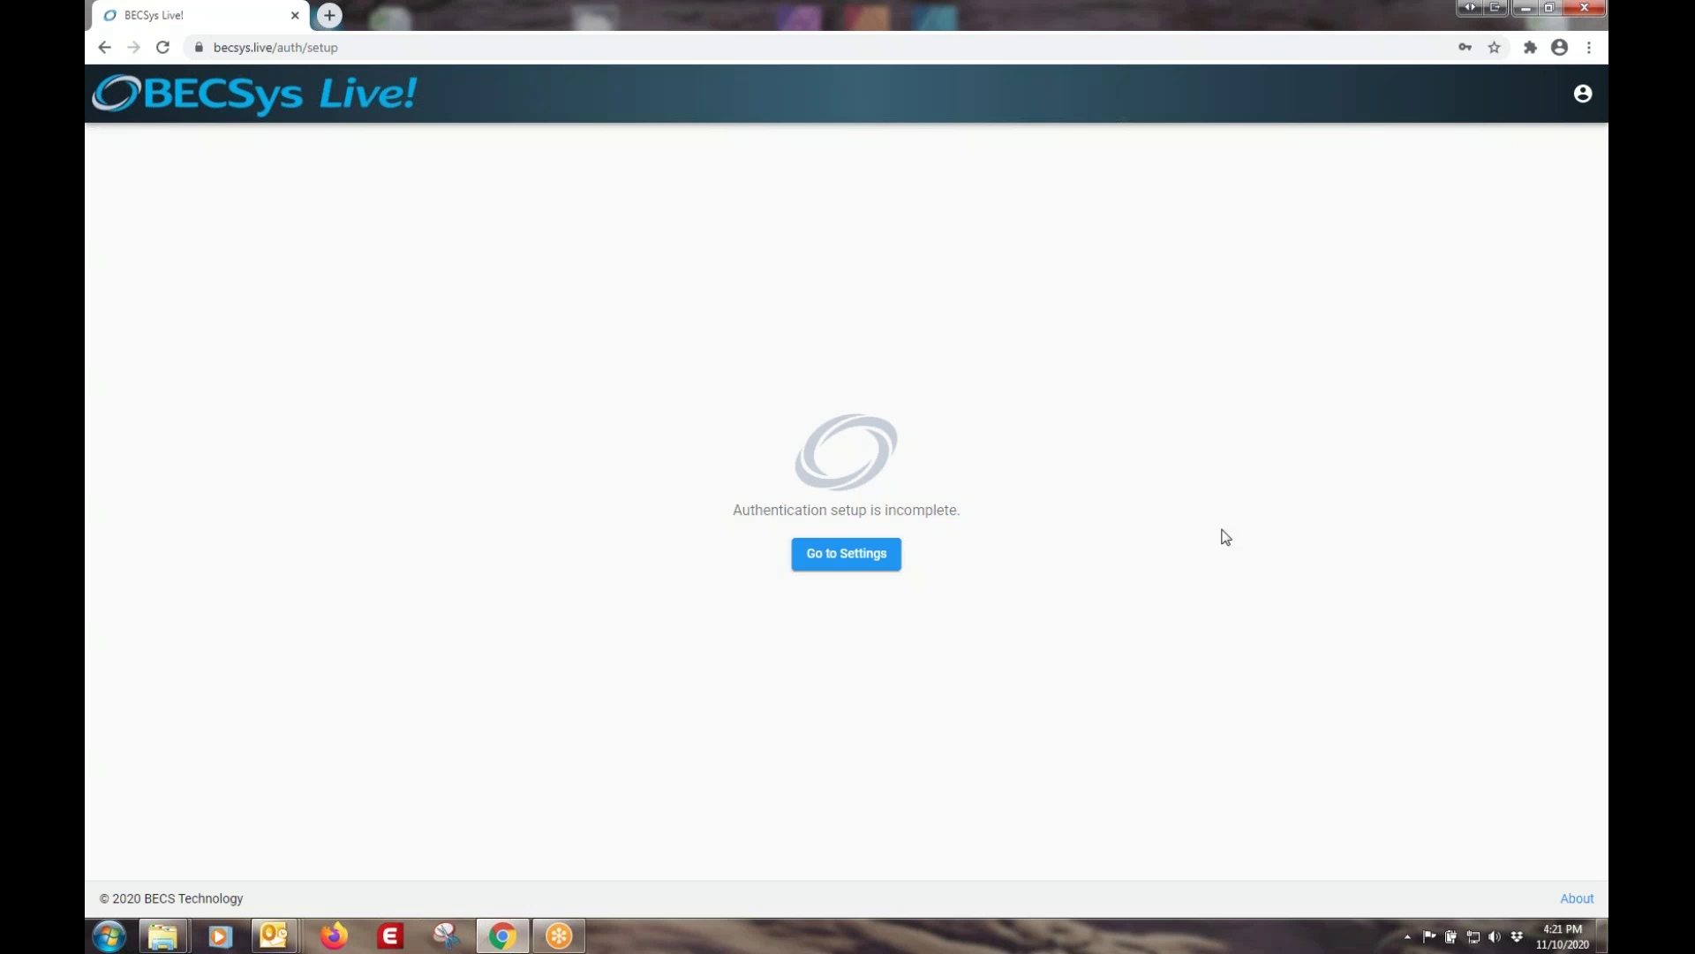
- Open account Settings and request a verification e-mail for the account address
click(852, 561)
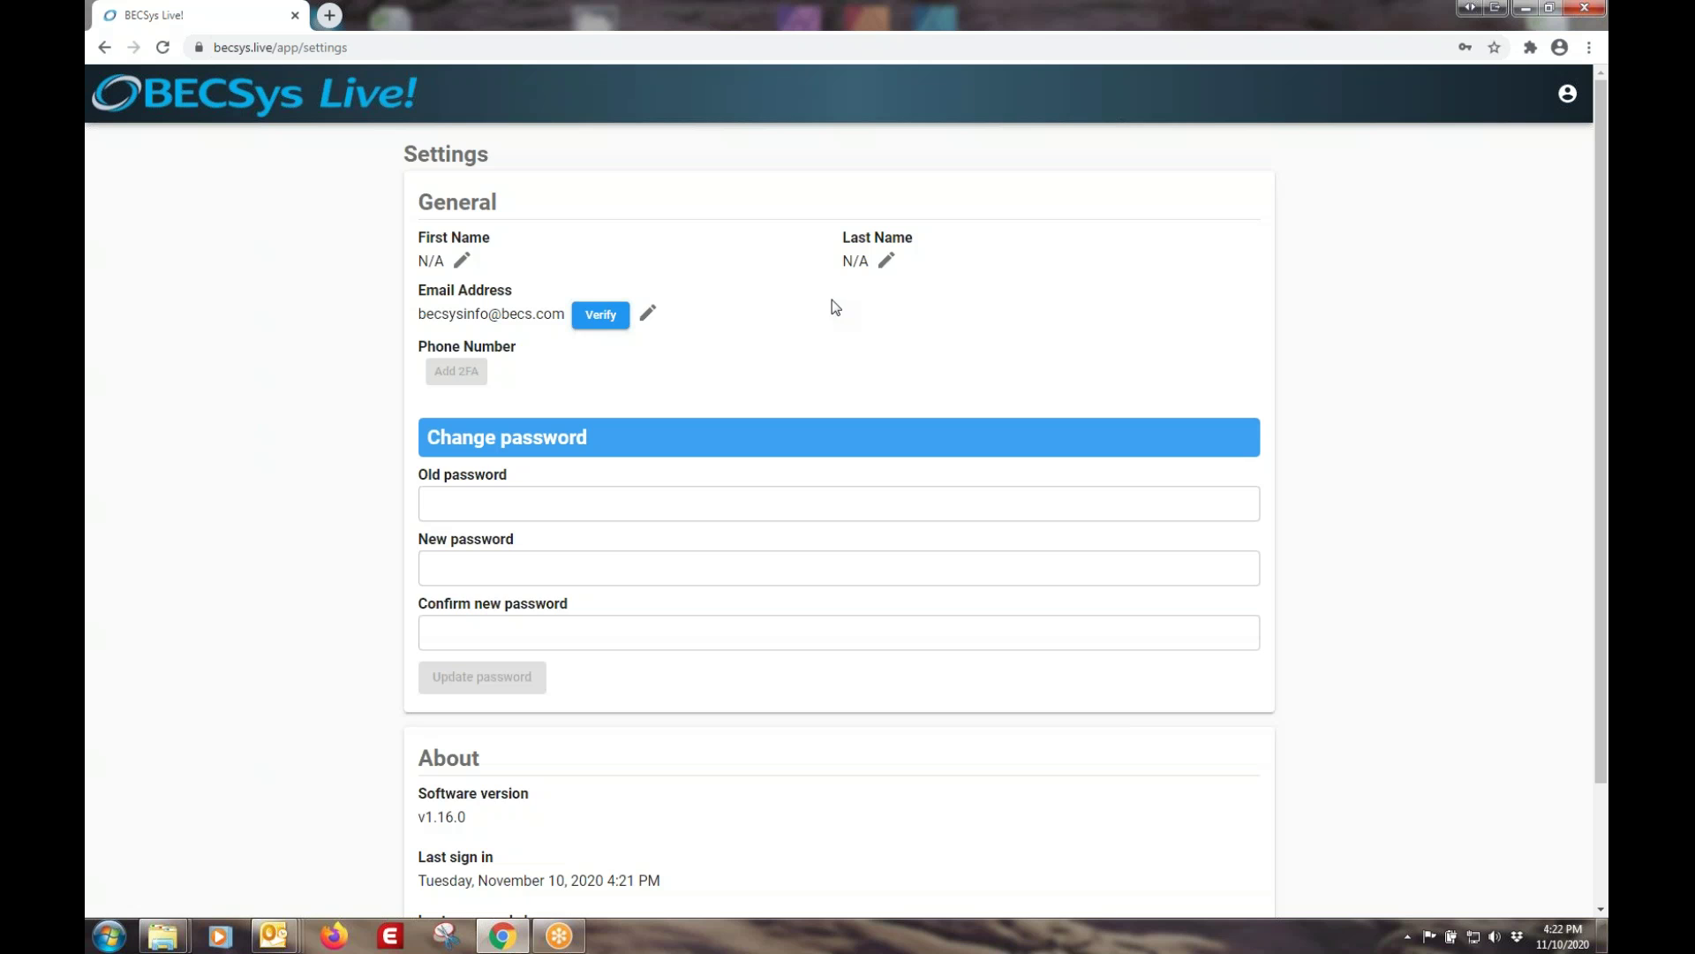
click(603, 318)
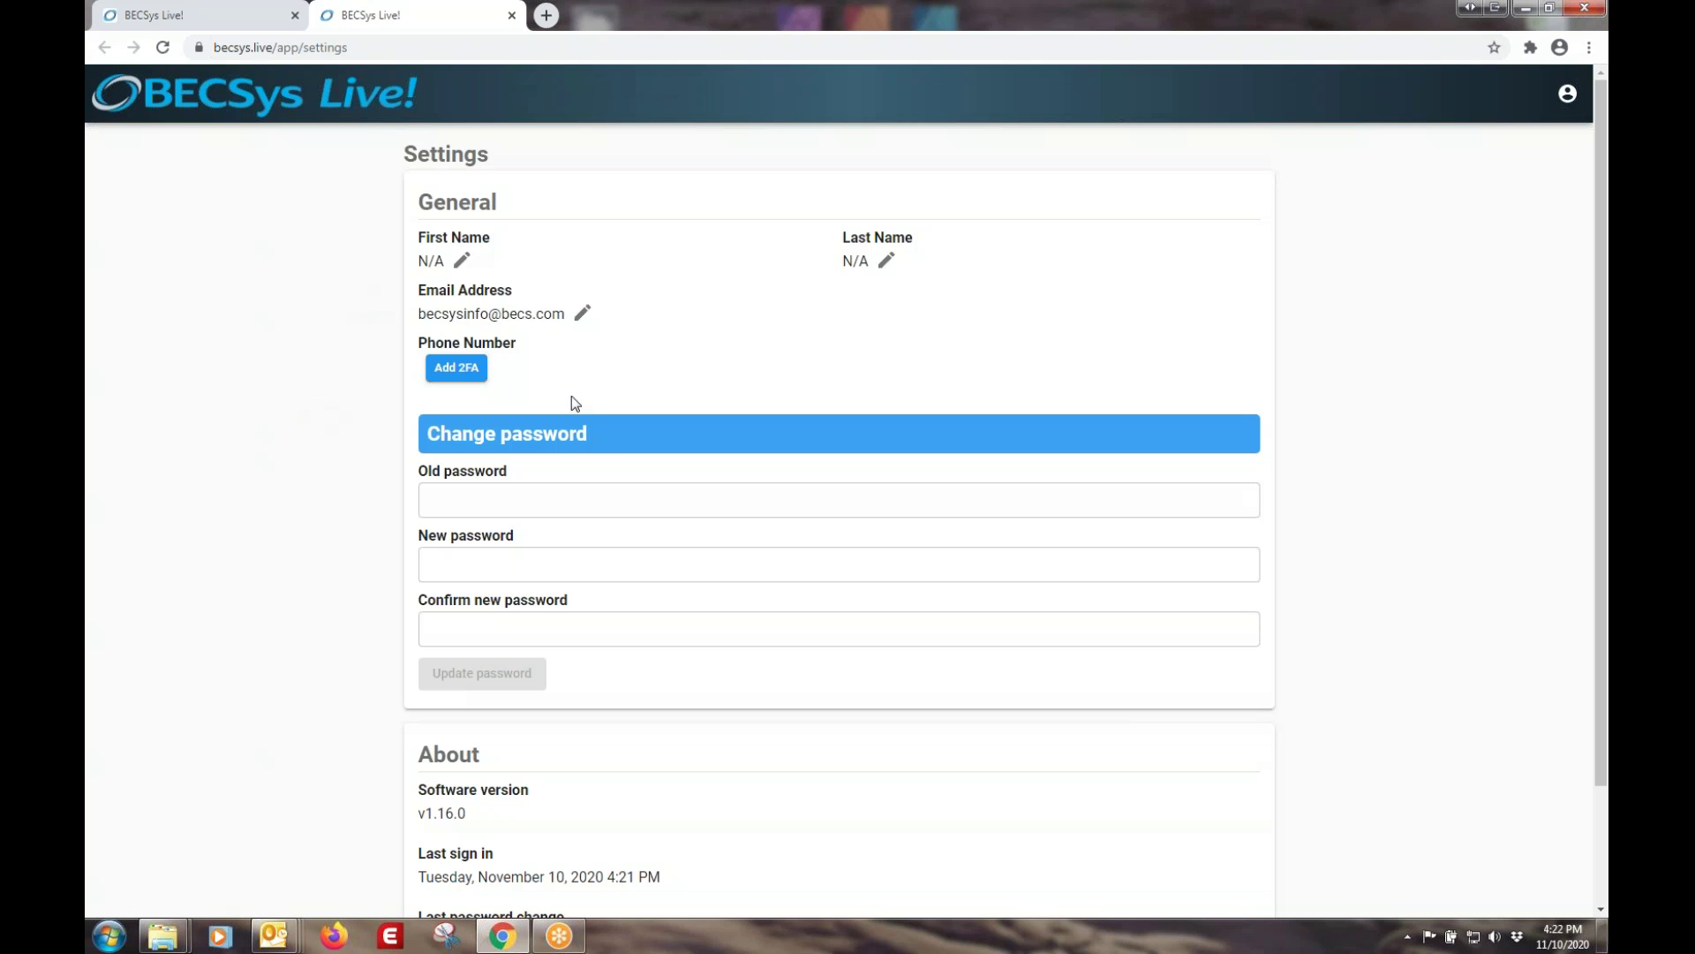
- Start adding a two-factor phone number, entering the phone number and removing the country code
click(449, 371)
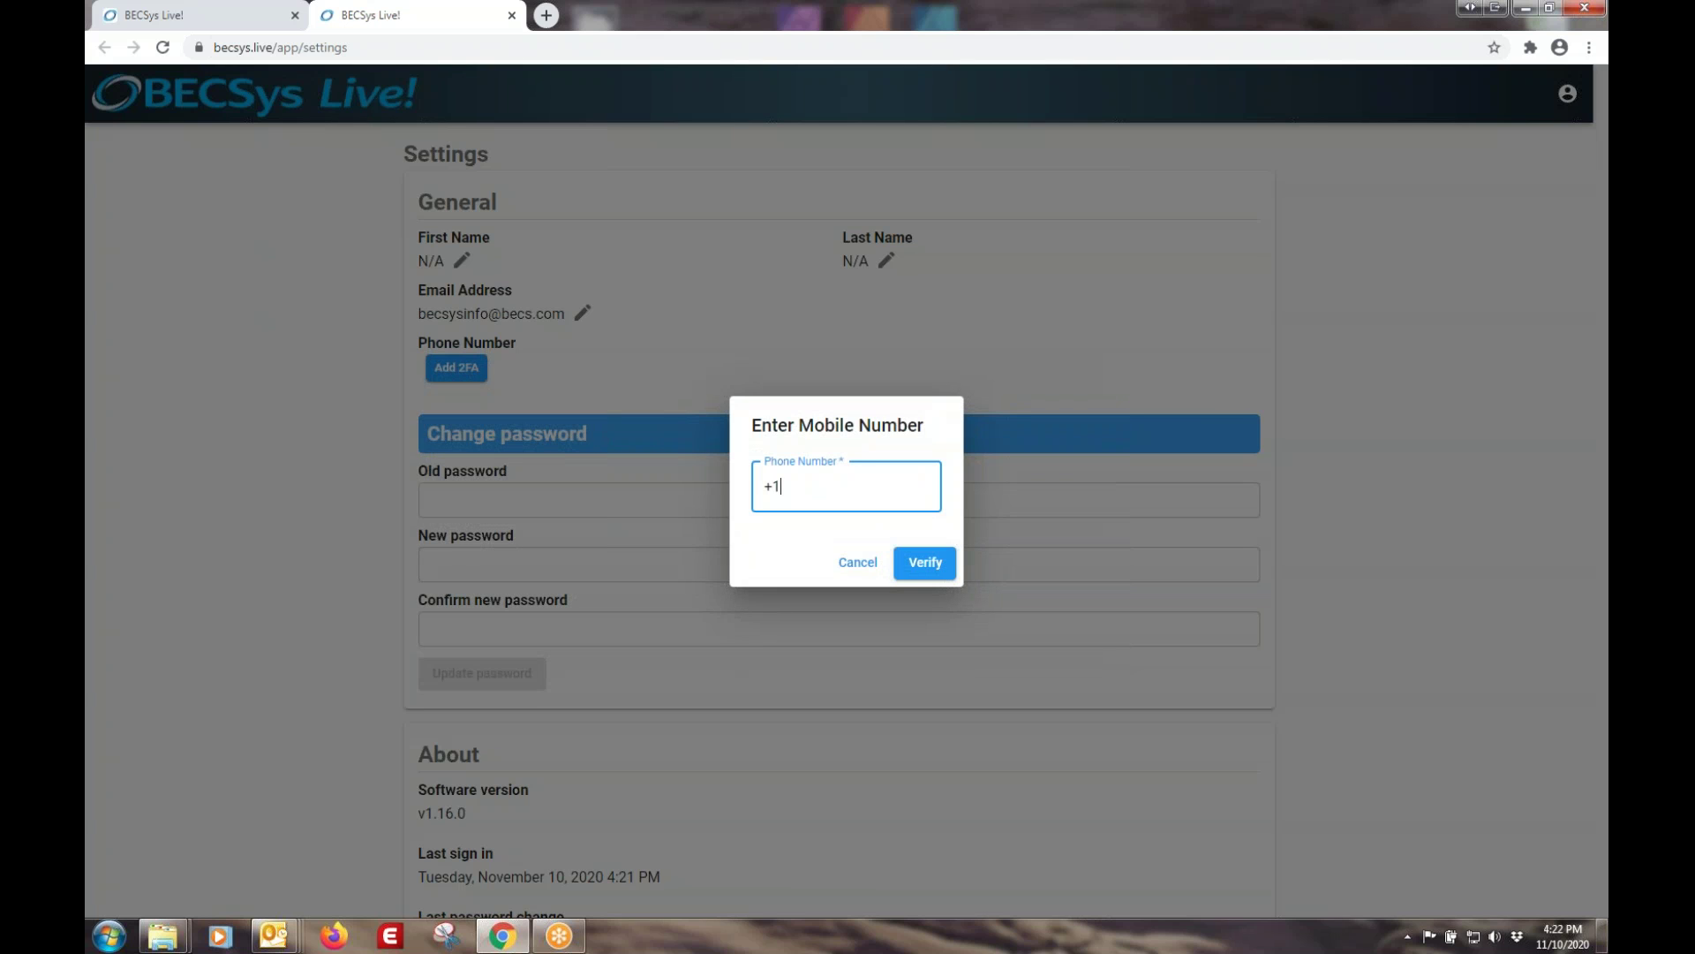
text(999) 999-9999)
key(BackSpace)
key(BackSpace)
key(BackSpace)
key(BackSpace)
key(BackSpace)
key(BackSpace)
key(BackSpace)
key(BackSpace)
key(BackSpace)
key(BackSpace)
key(BackSpace)
text(44 1234 56789)
key(BackSpace)
key(BackSpace)
key(BackSpace)
key(BackSpace)
key(BackSpace)
key(BackSpace)
key(BackSpace)
key(BackSpace)
key(BackSpace)
key(BackSpace)
key(BackSpace)
key(BackSpace)
key(BackSpace)
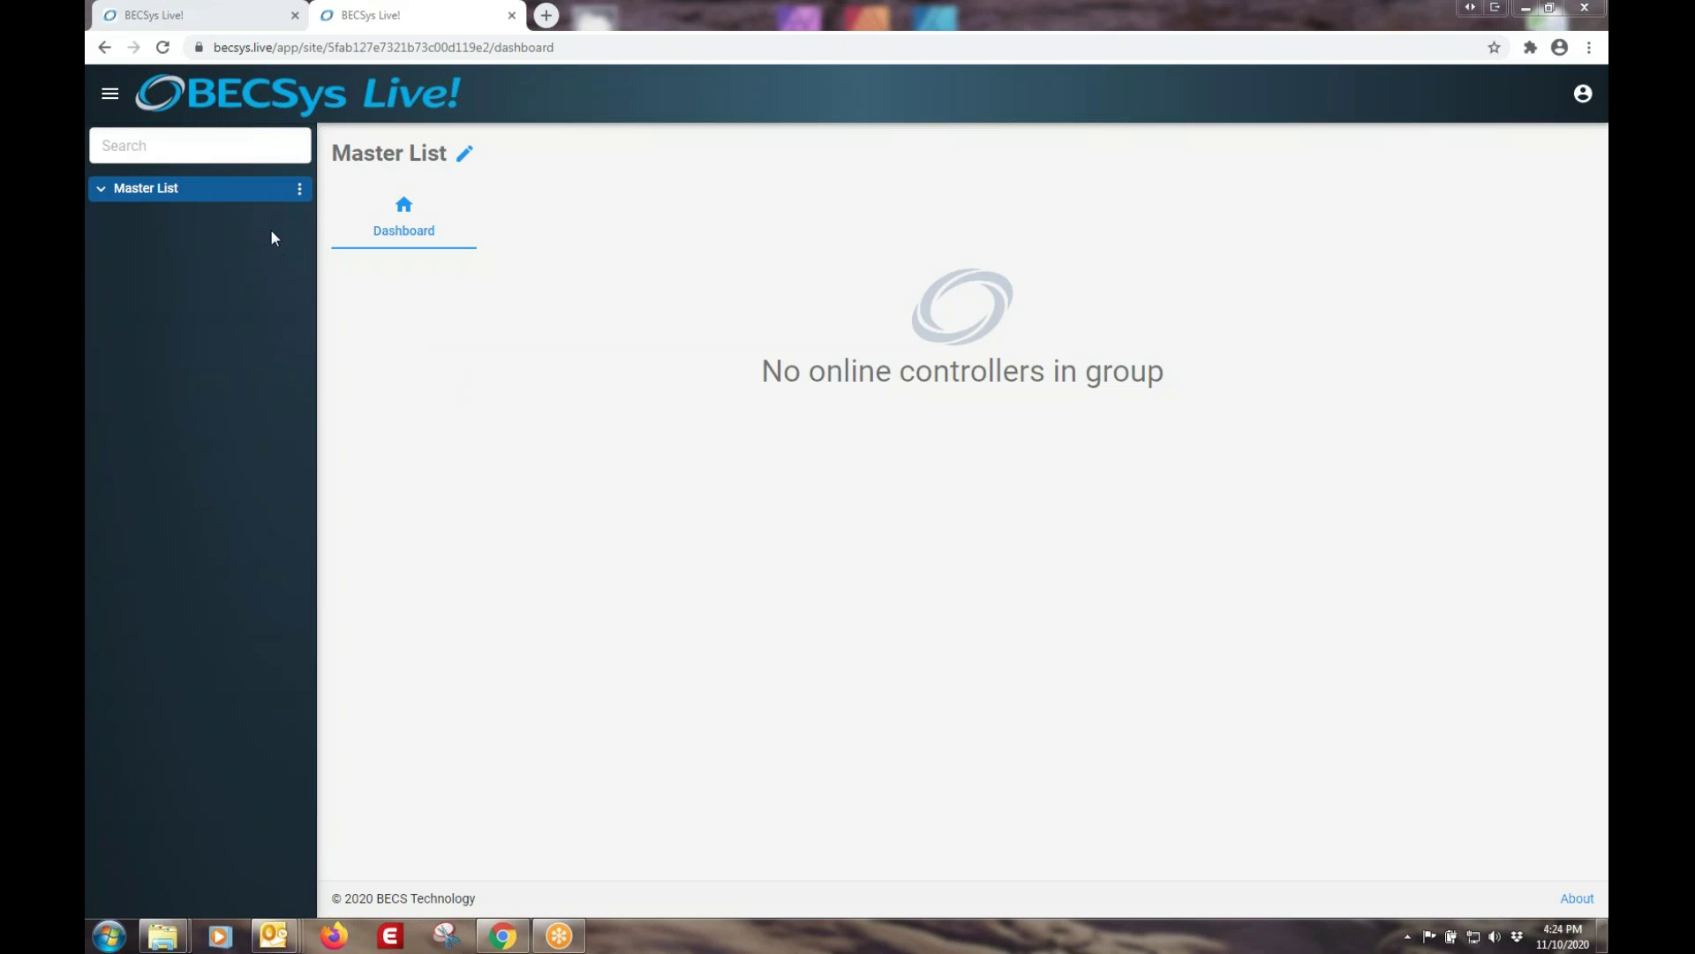
- Create a new group named 'My Group' from the Master List options
click(301, 189)
click(353, 256)
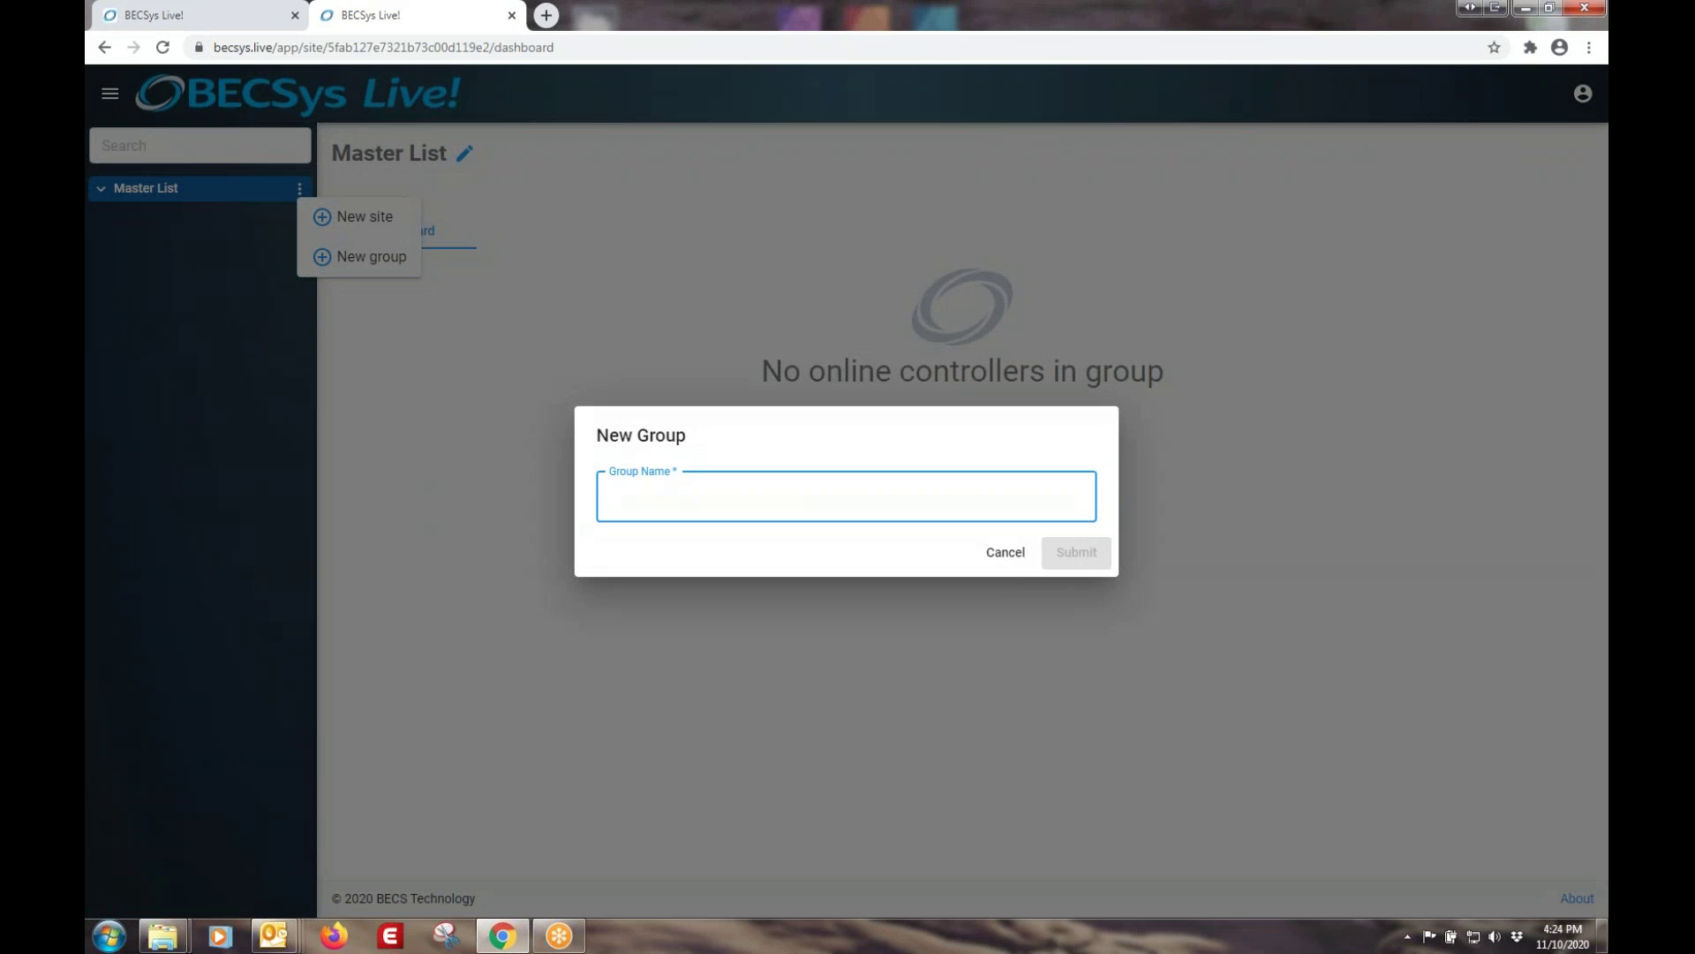
text(My Group)
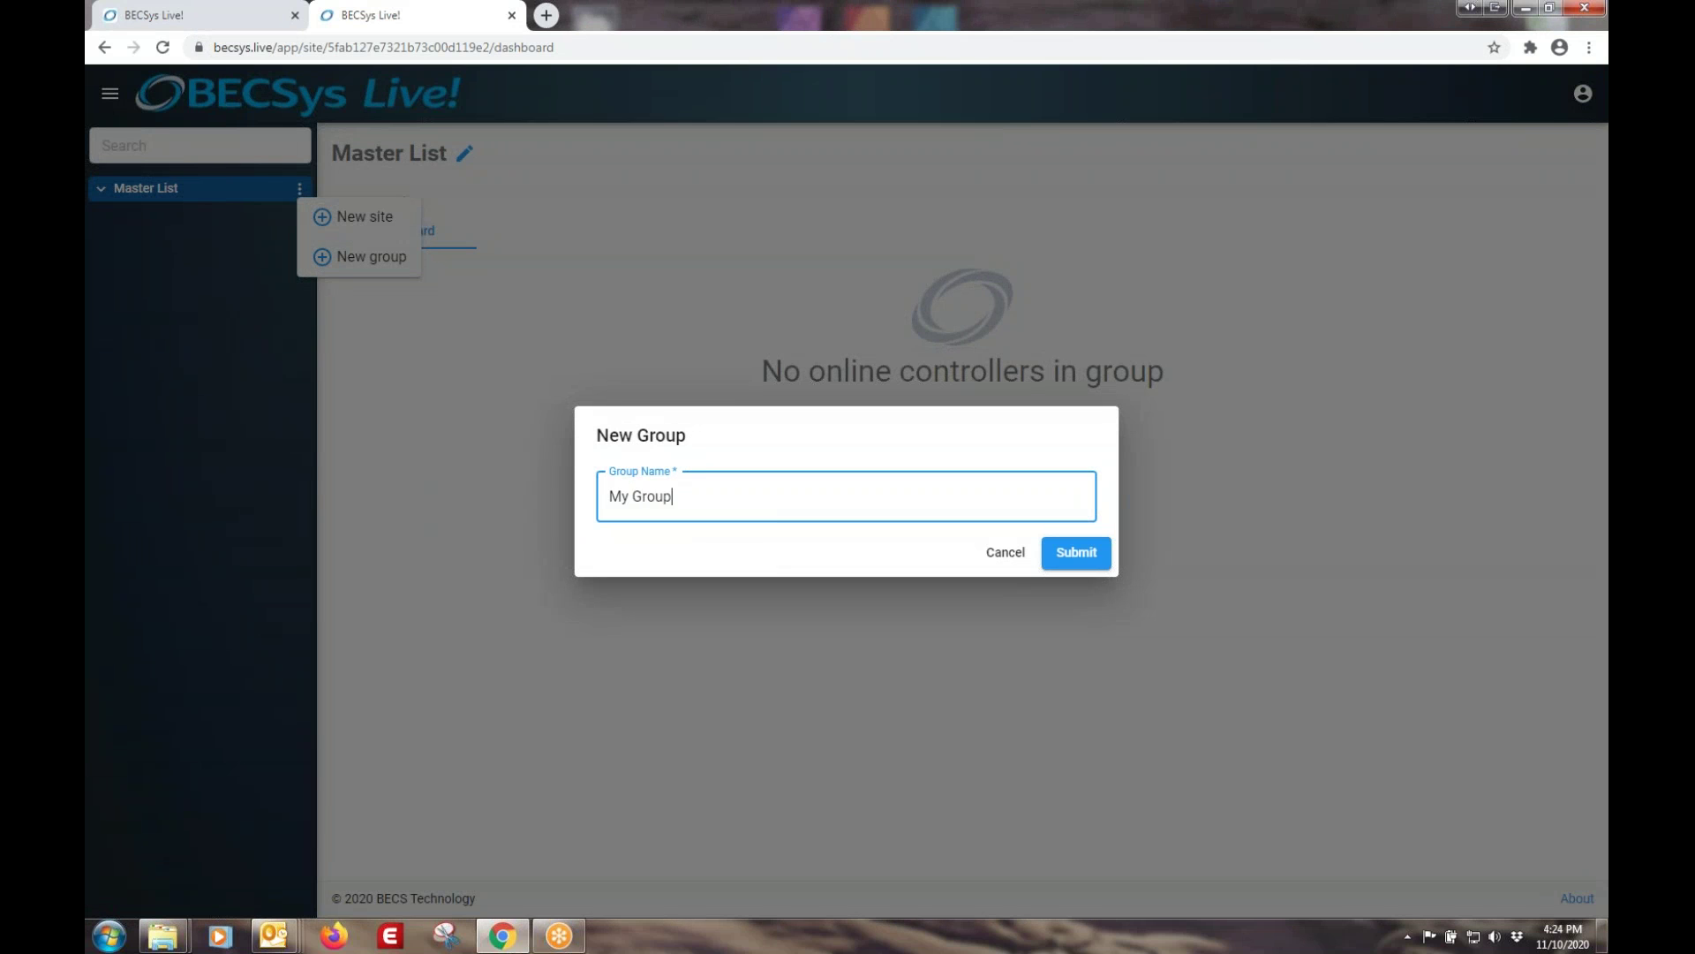
key(Return)
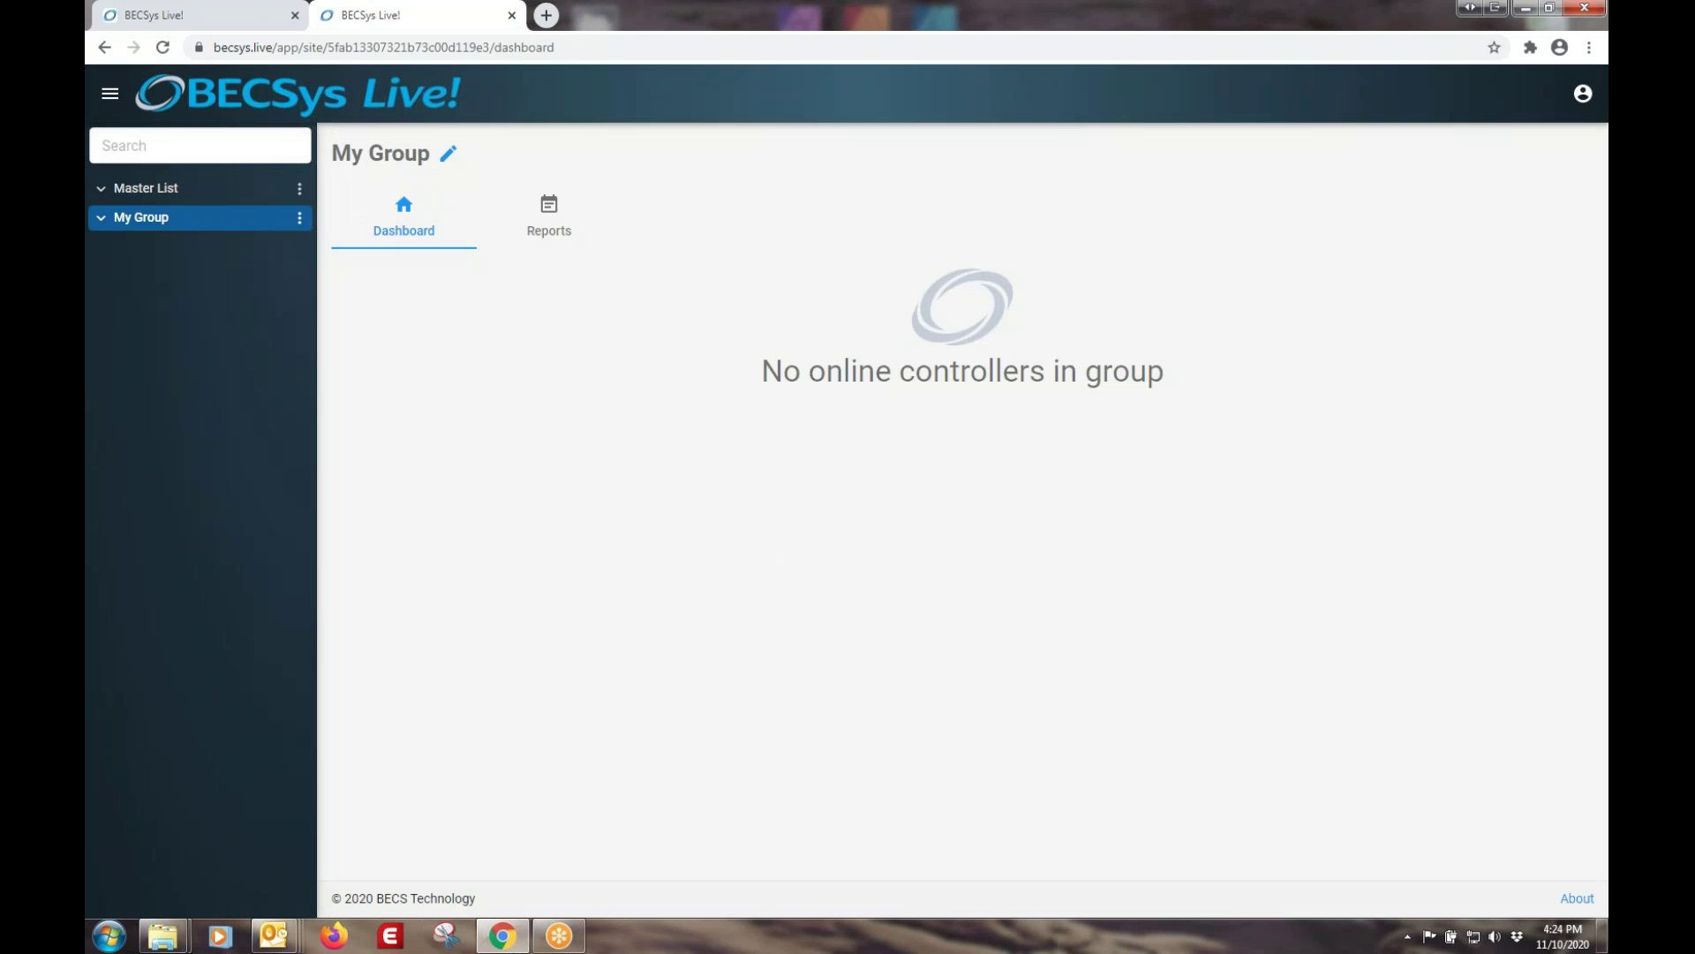
- Rename the group to 'My Group New'
click(448, 155)
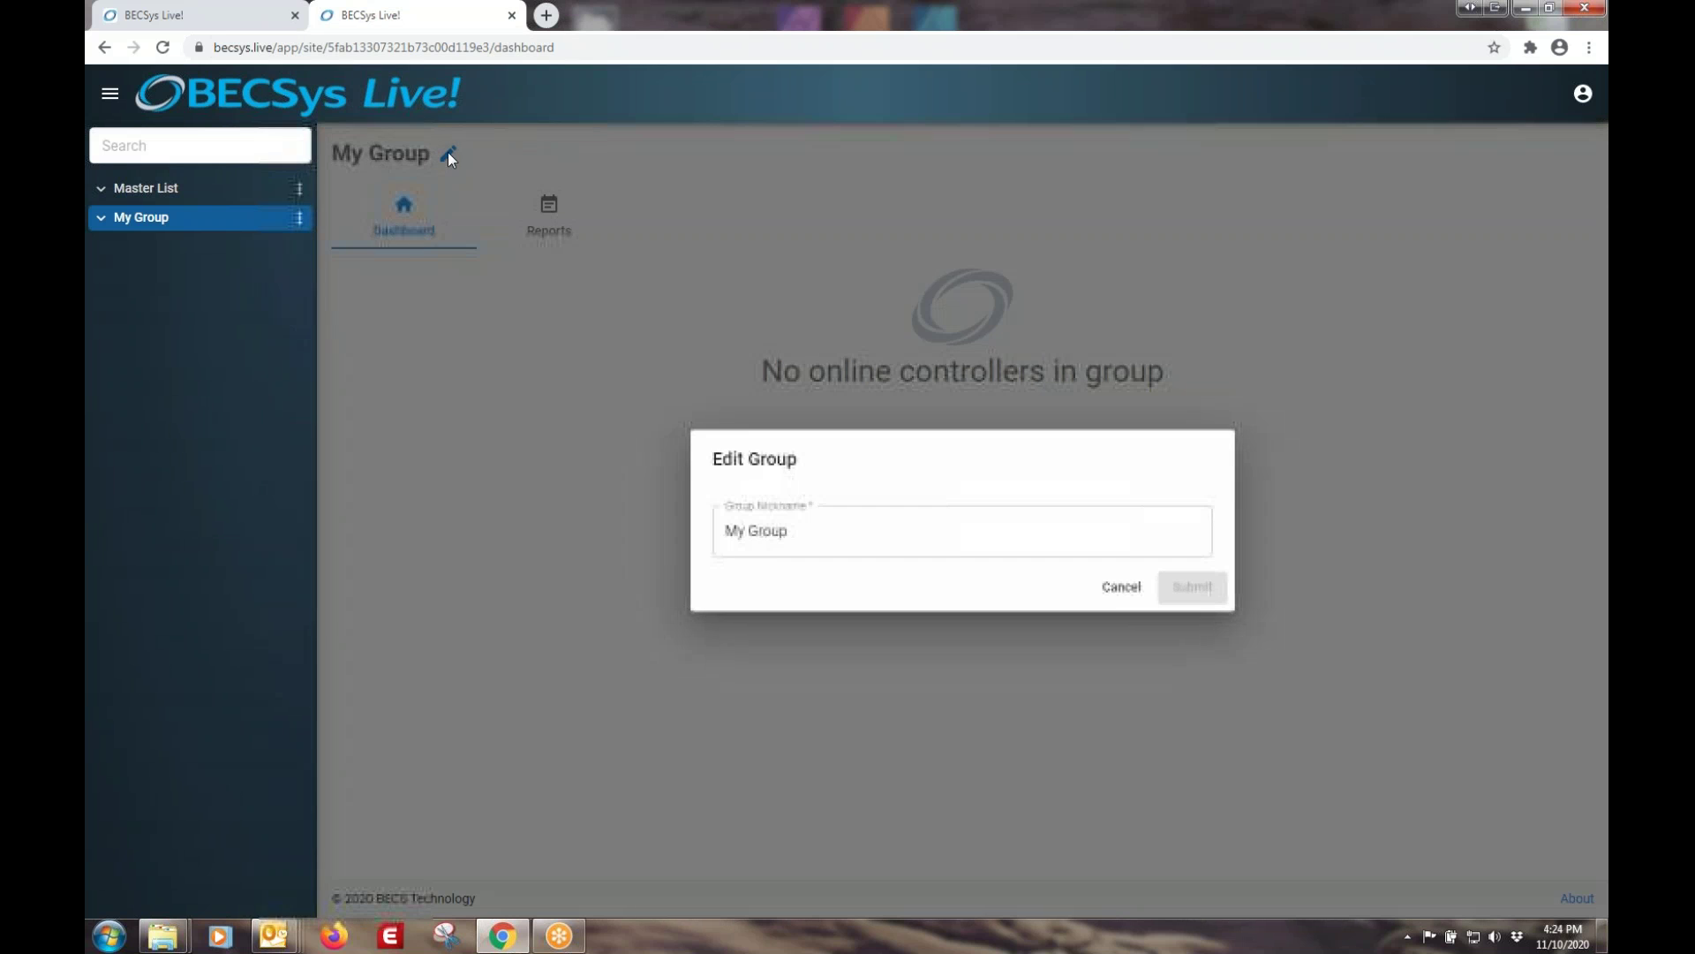
click(862, 528)
text(New)
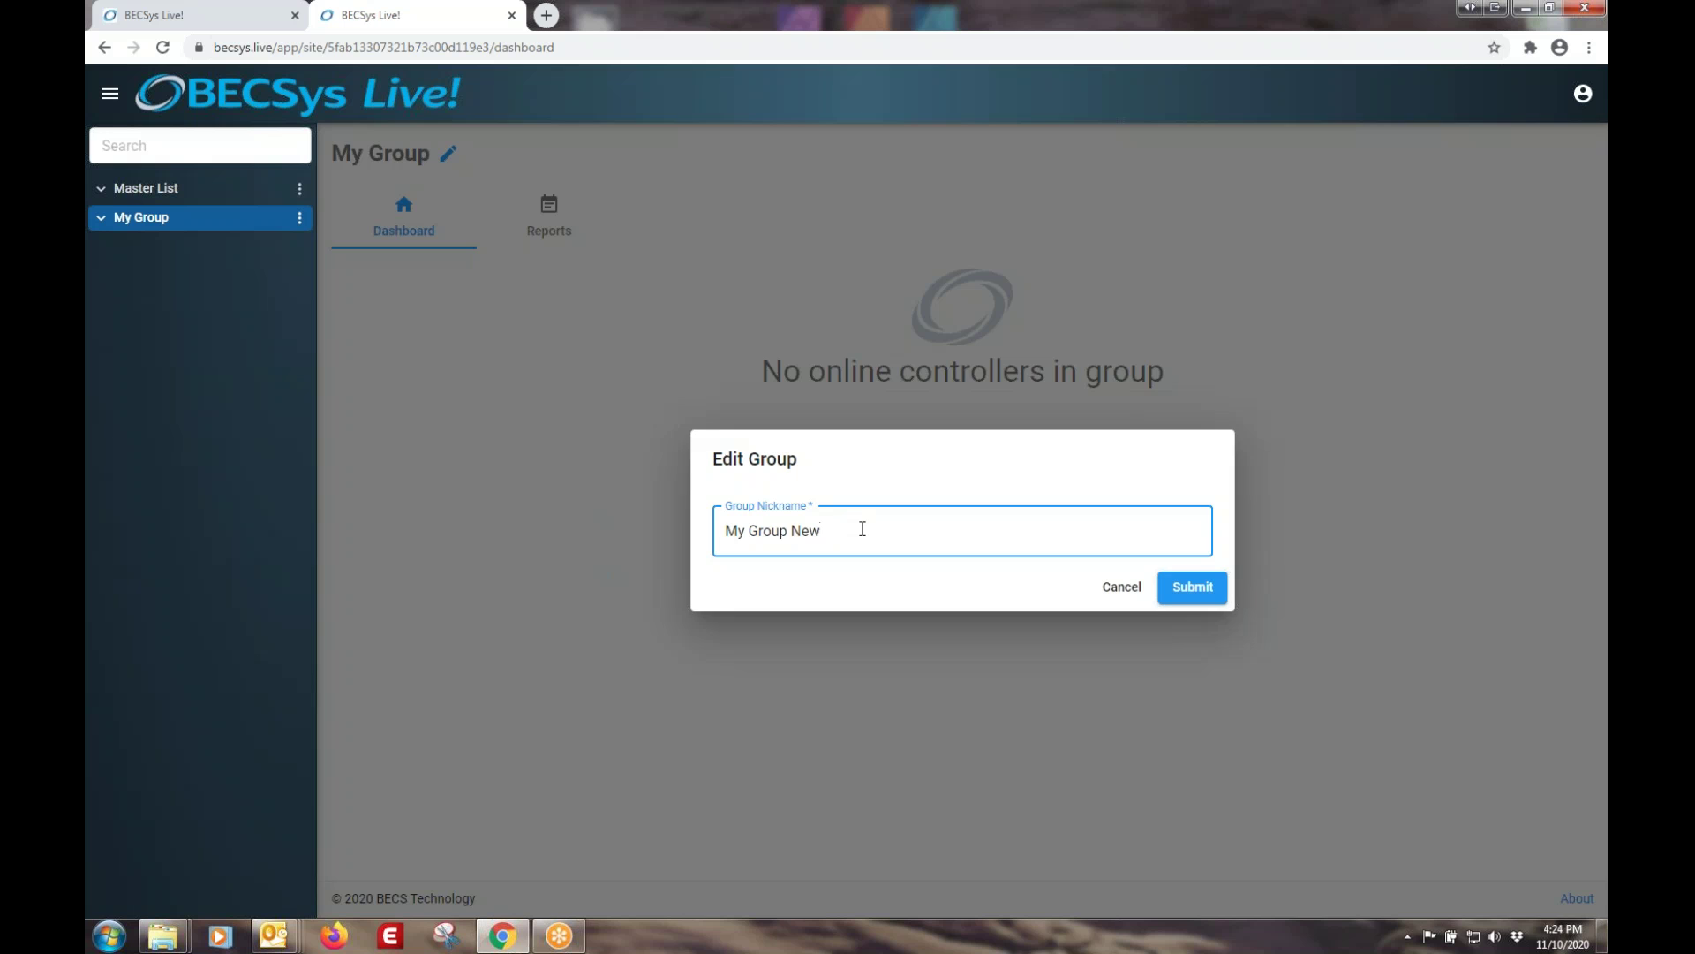
click(1192, 588)
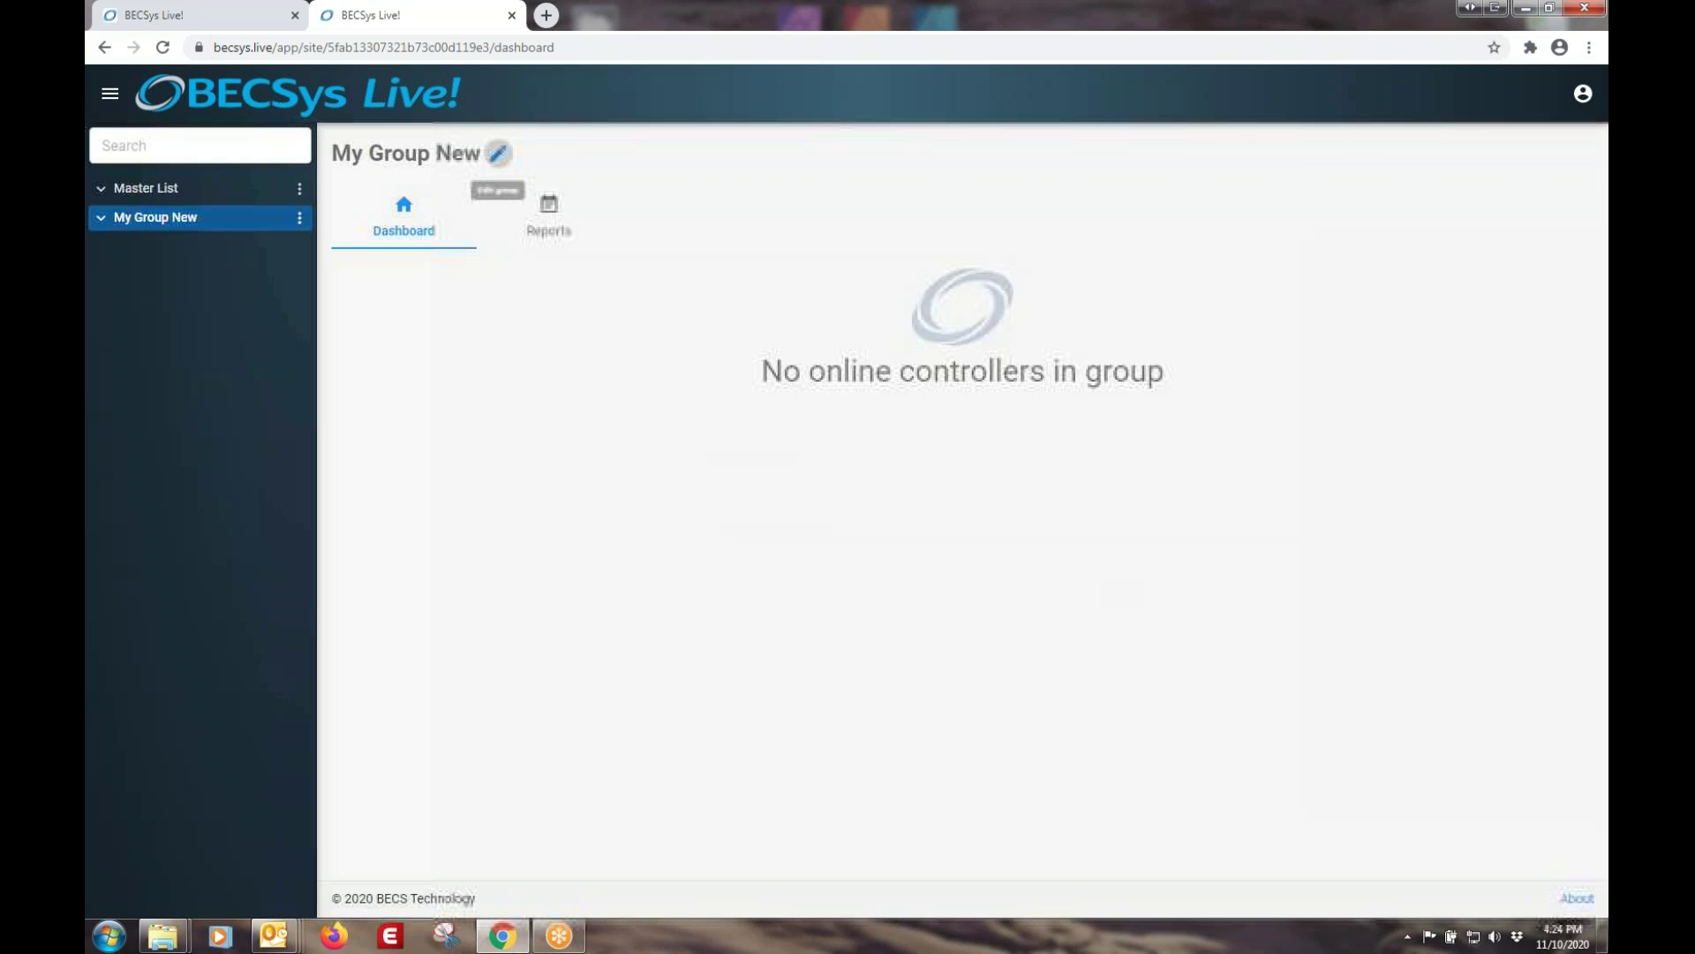
- Start a new site under My Group New with system type BECSys5 110V
click(299, 218)
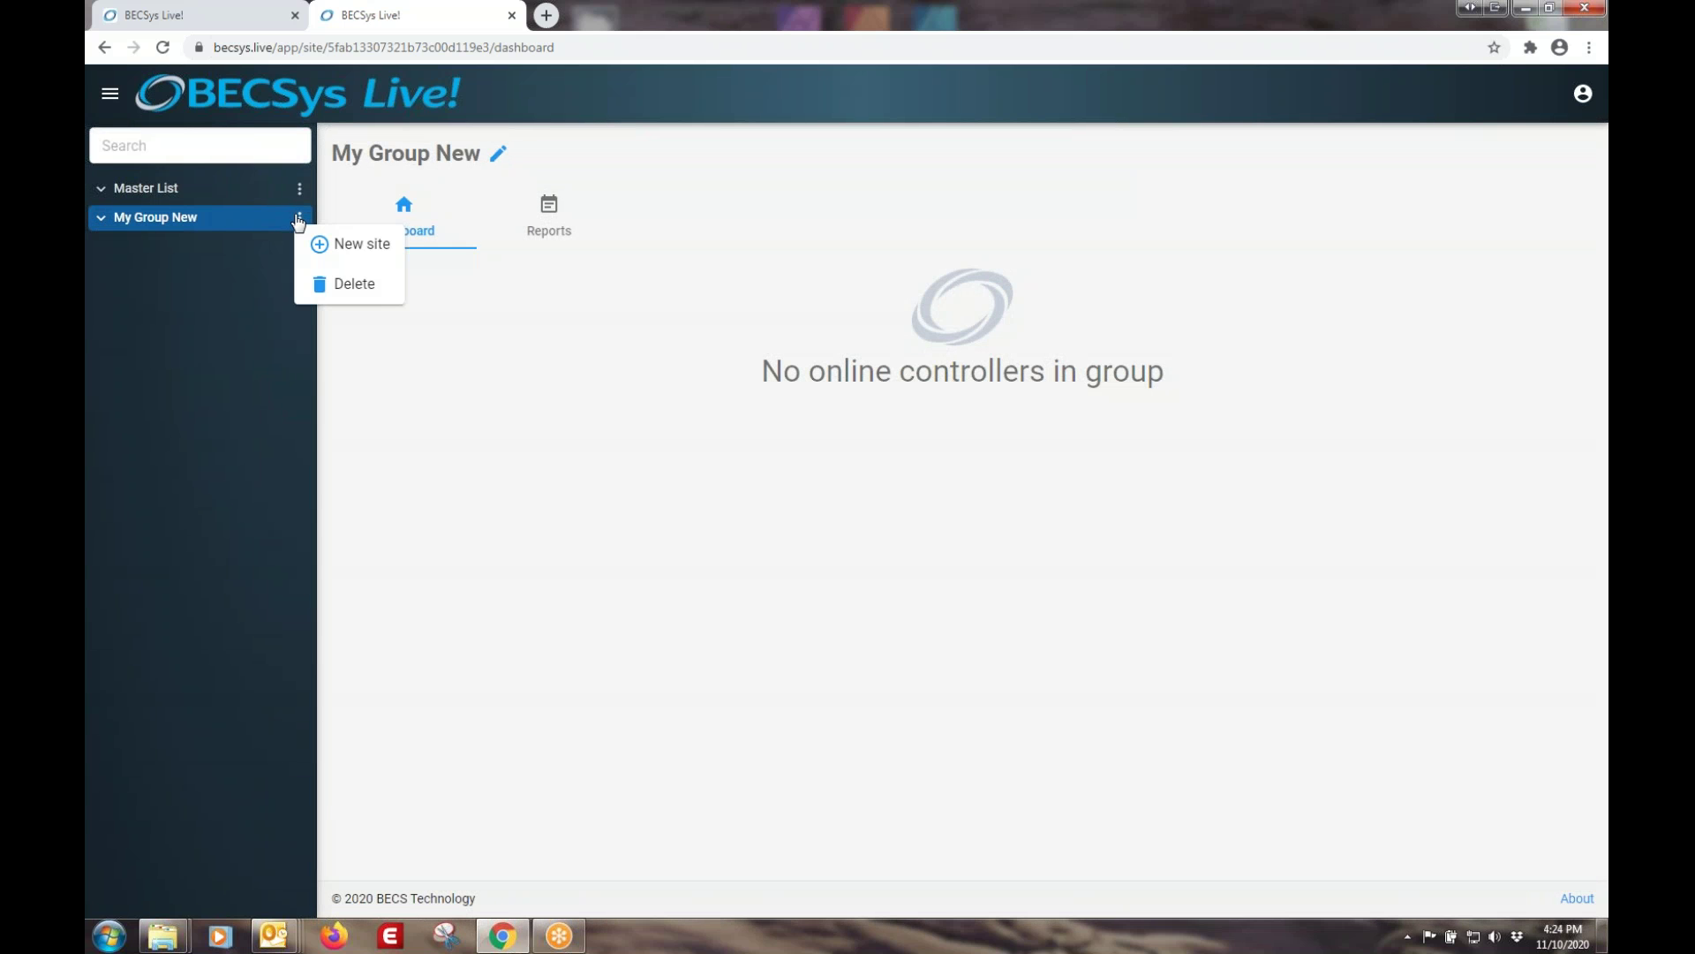
click(346, 249)
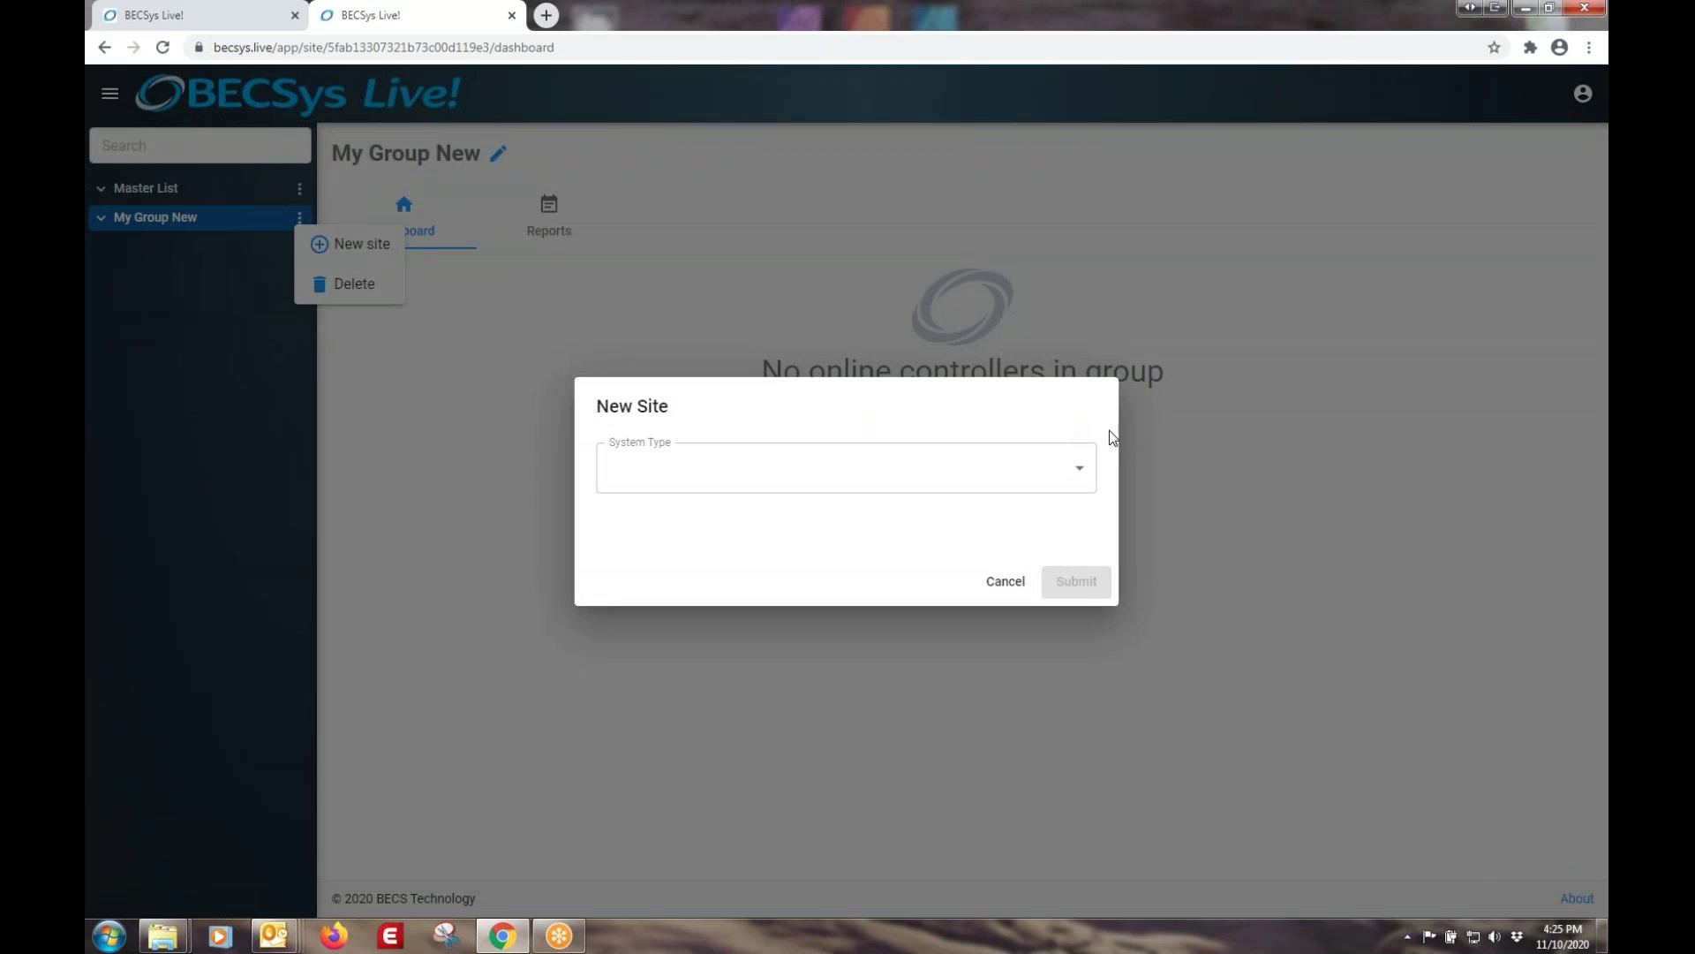
click(1081, 477)
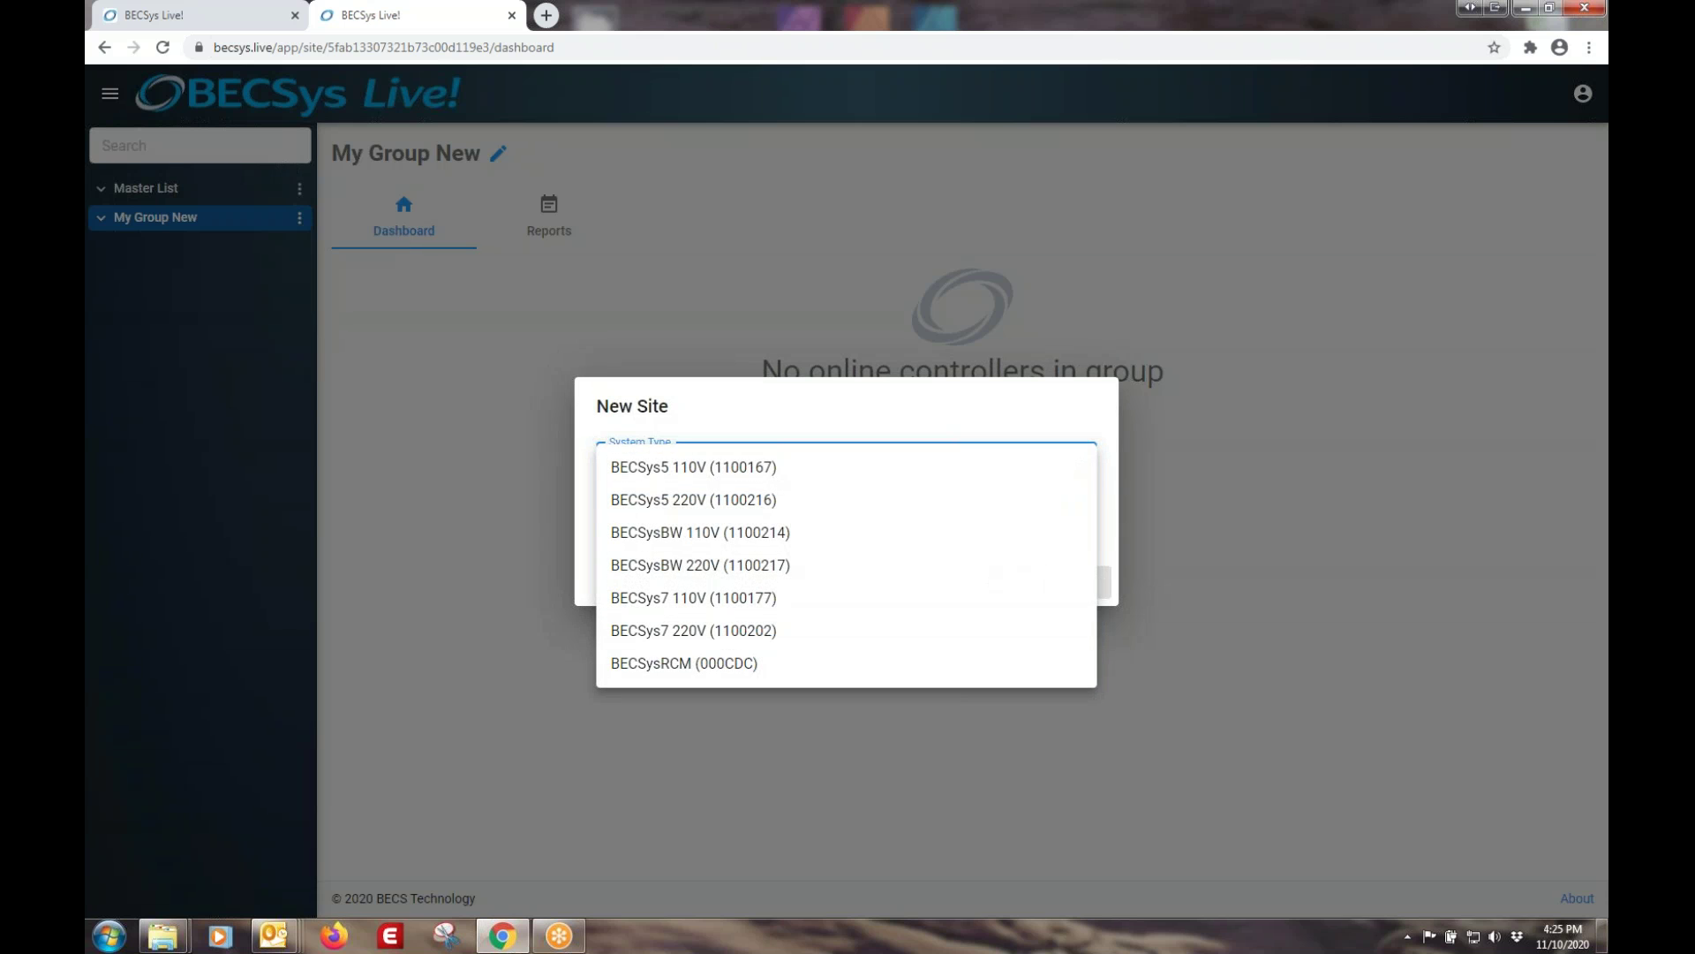
click(698, 467)
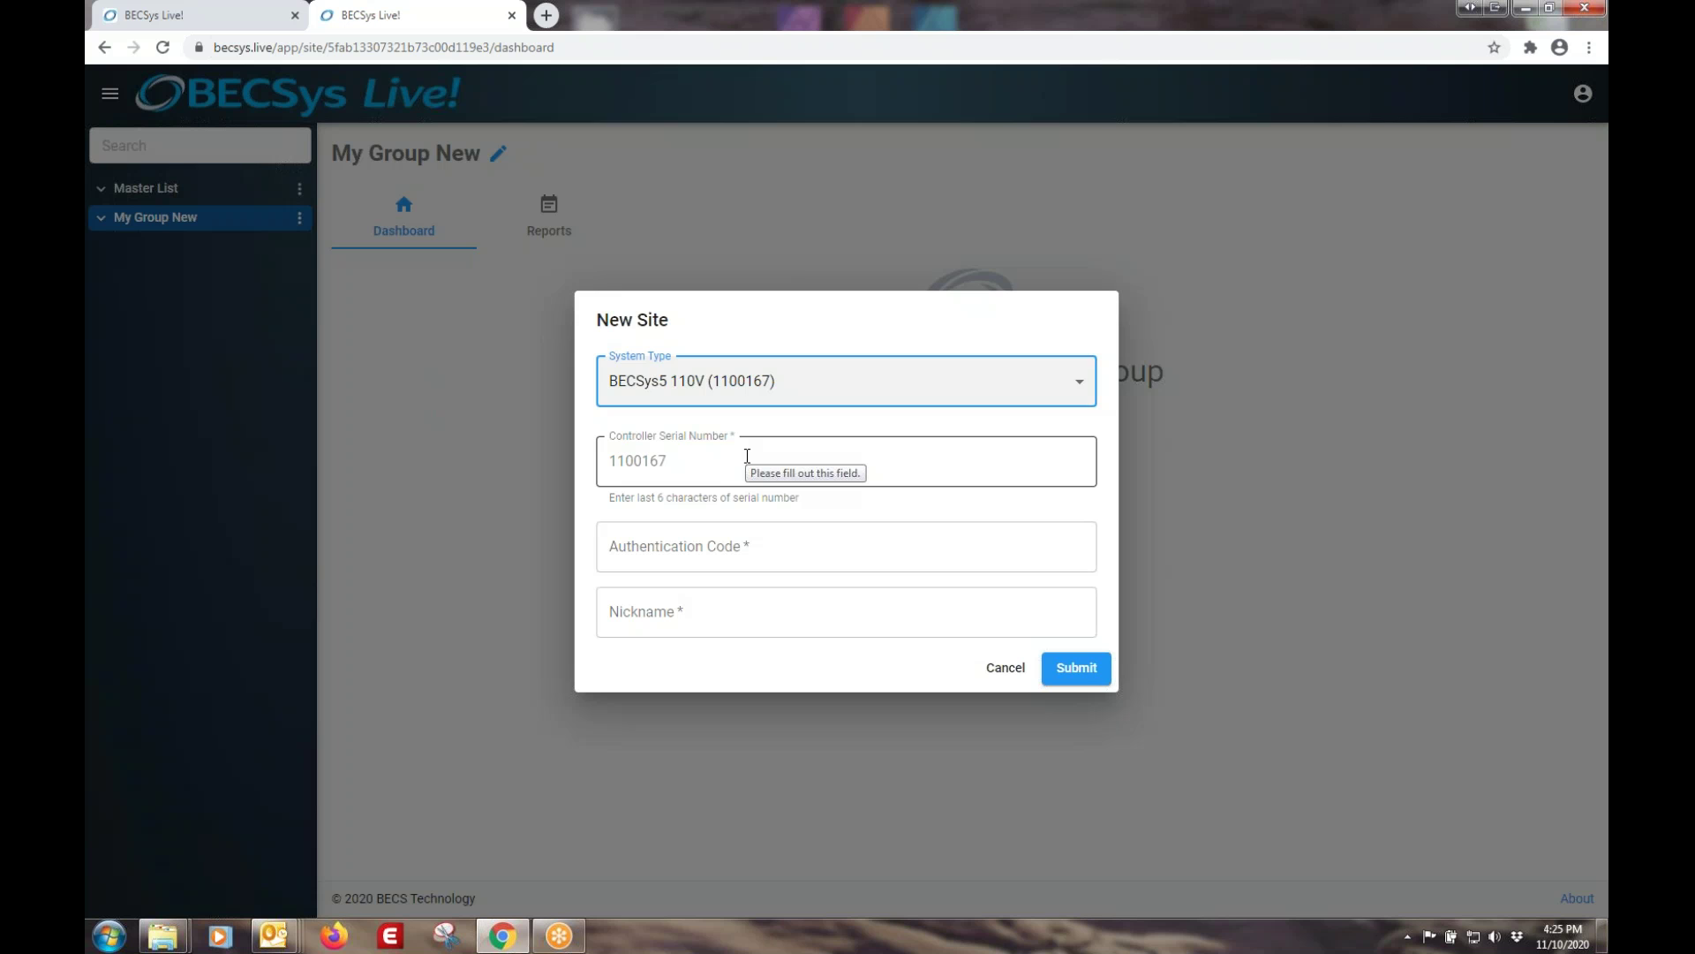
click(747, 456)
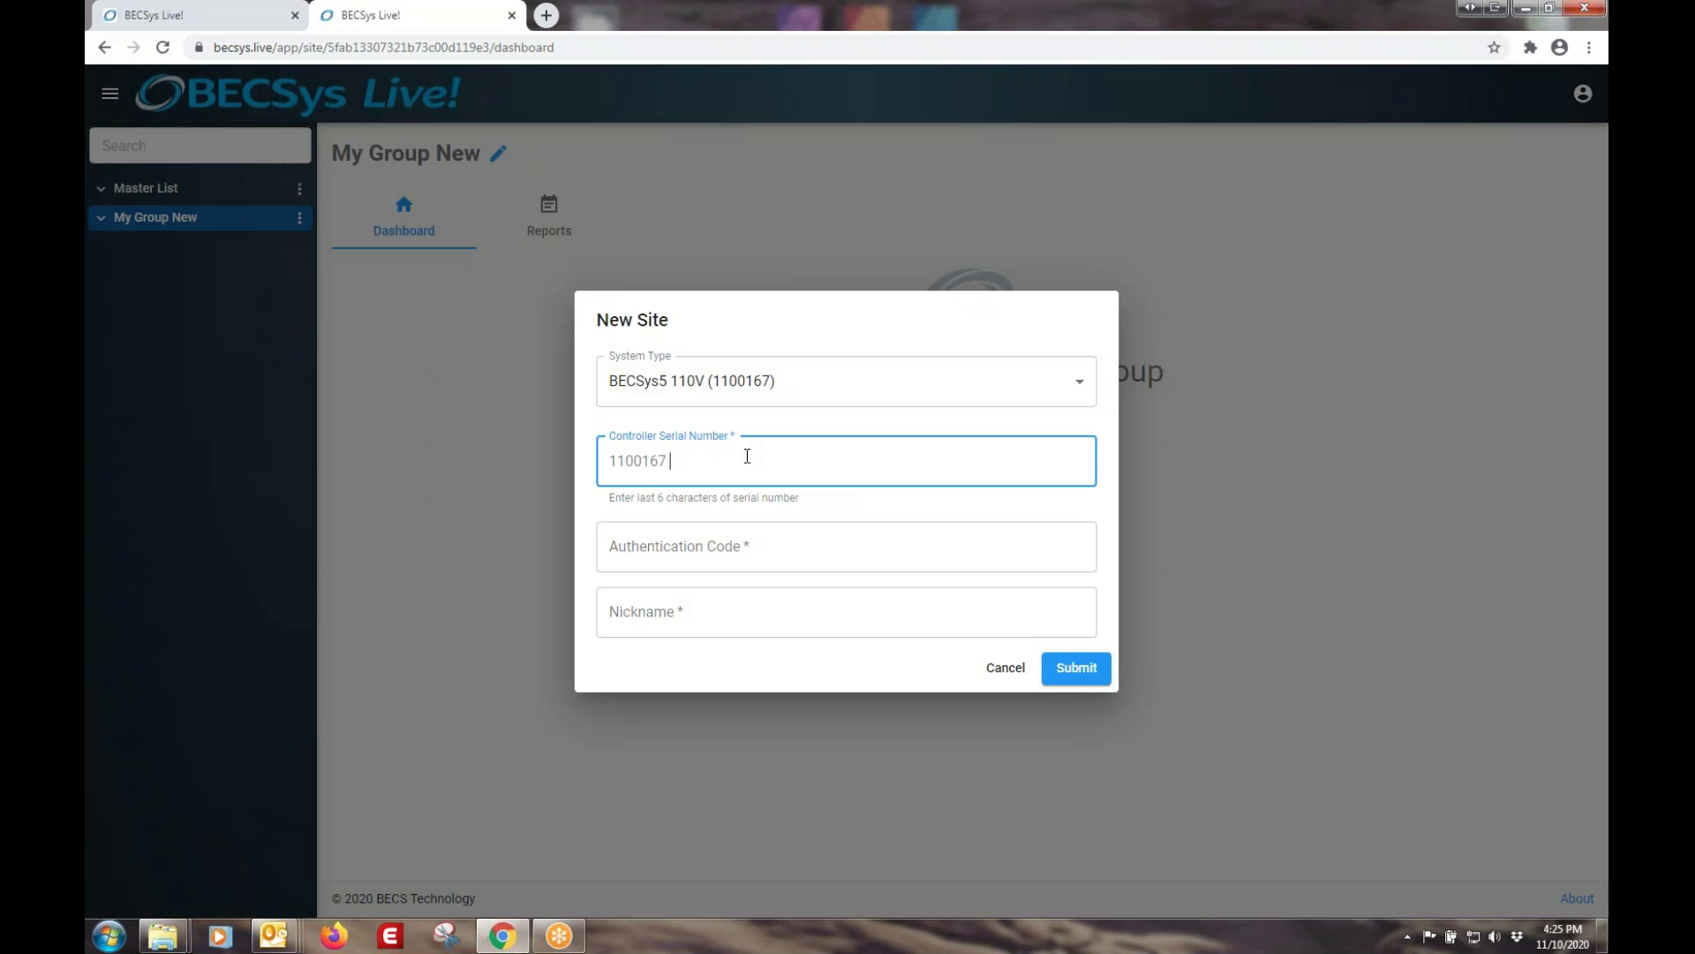
text(001146)
key(Tab)
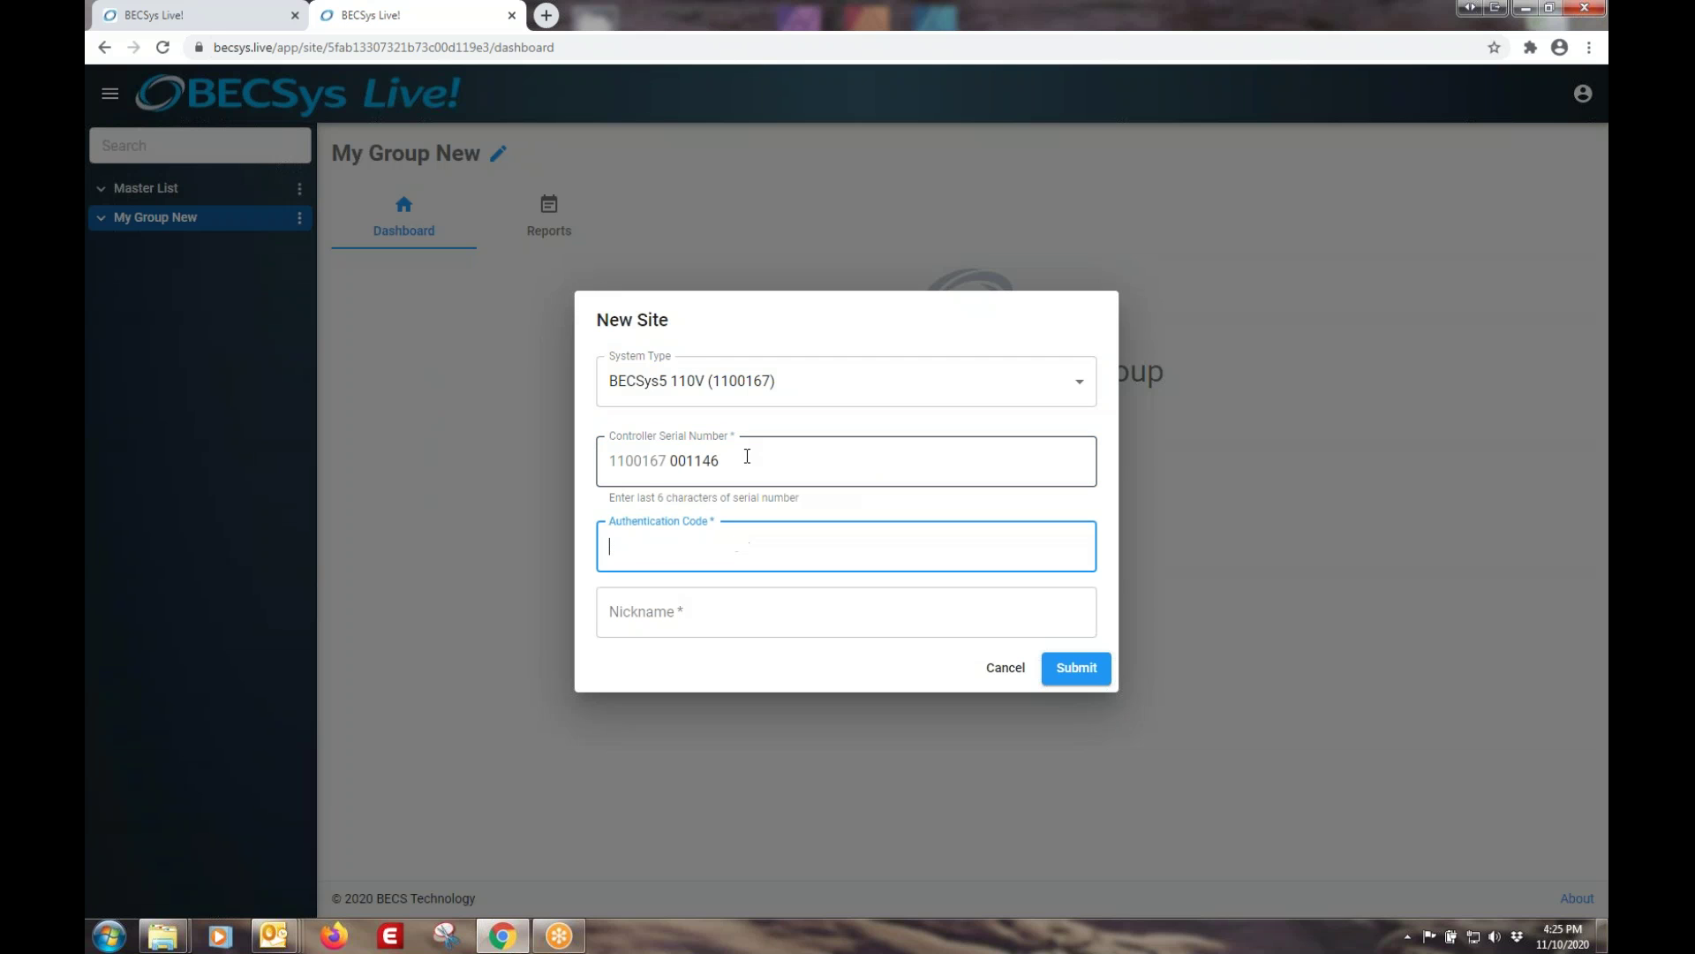
key(Tab)
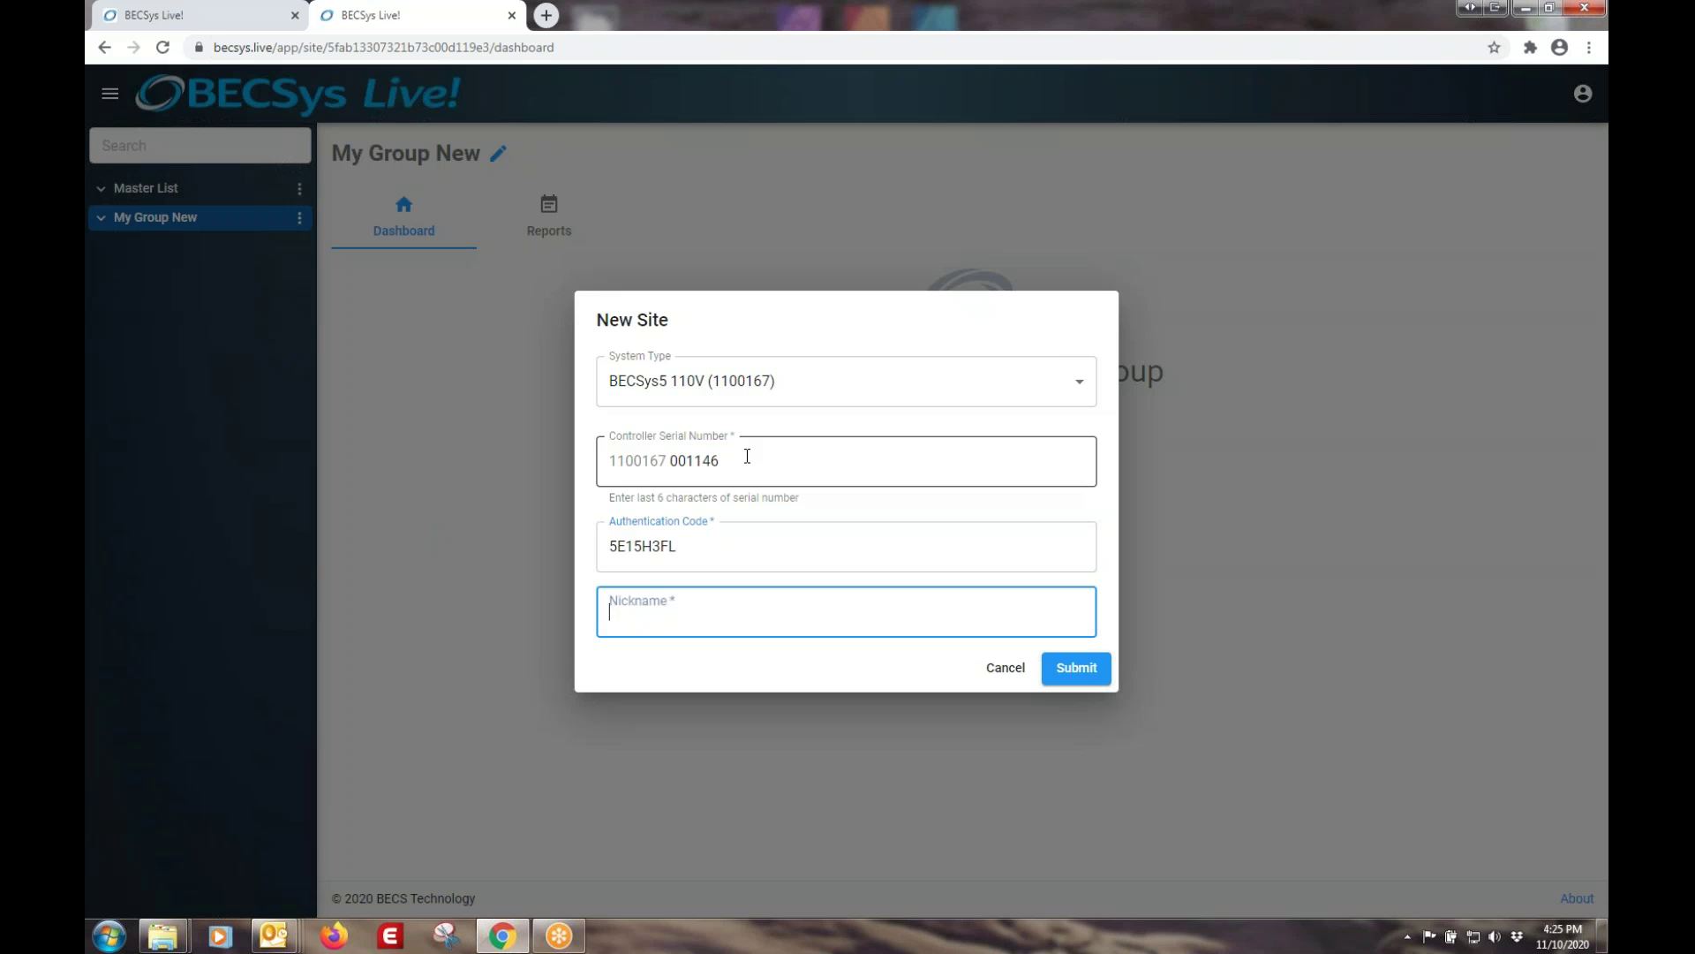
text(My Test Controller)
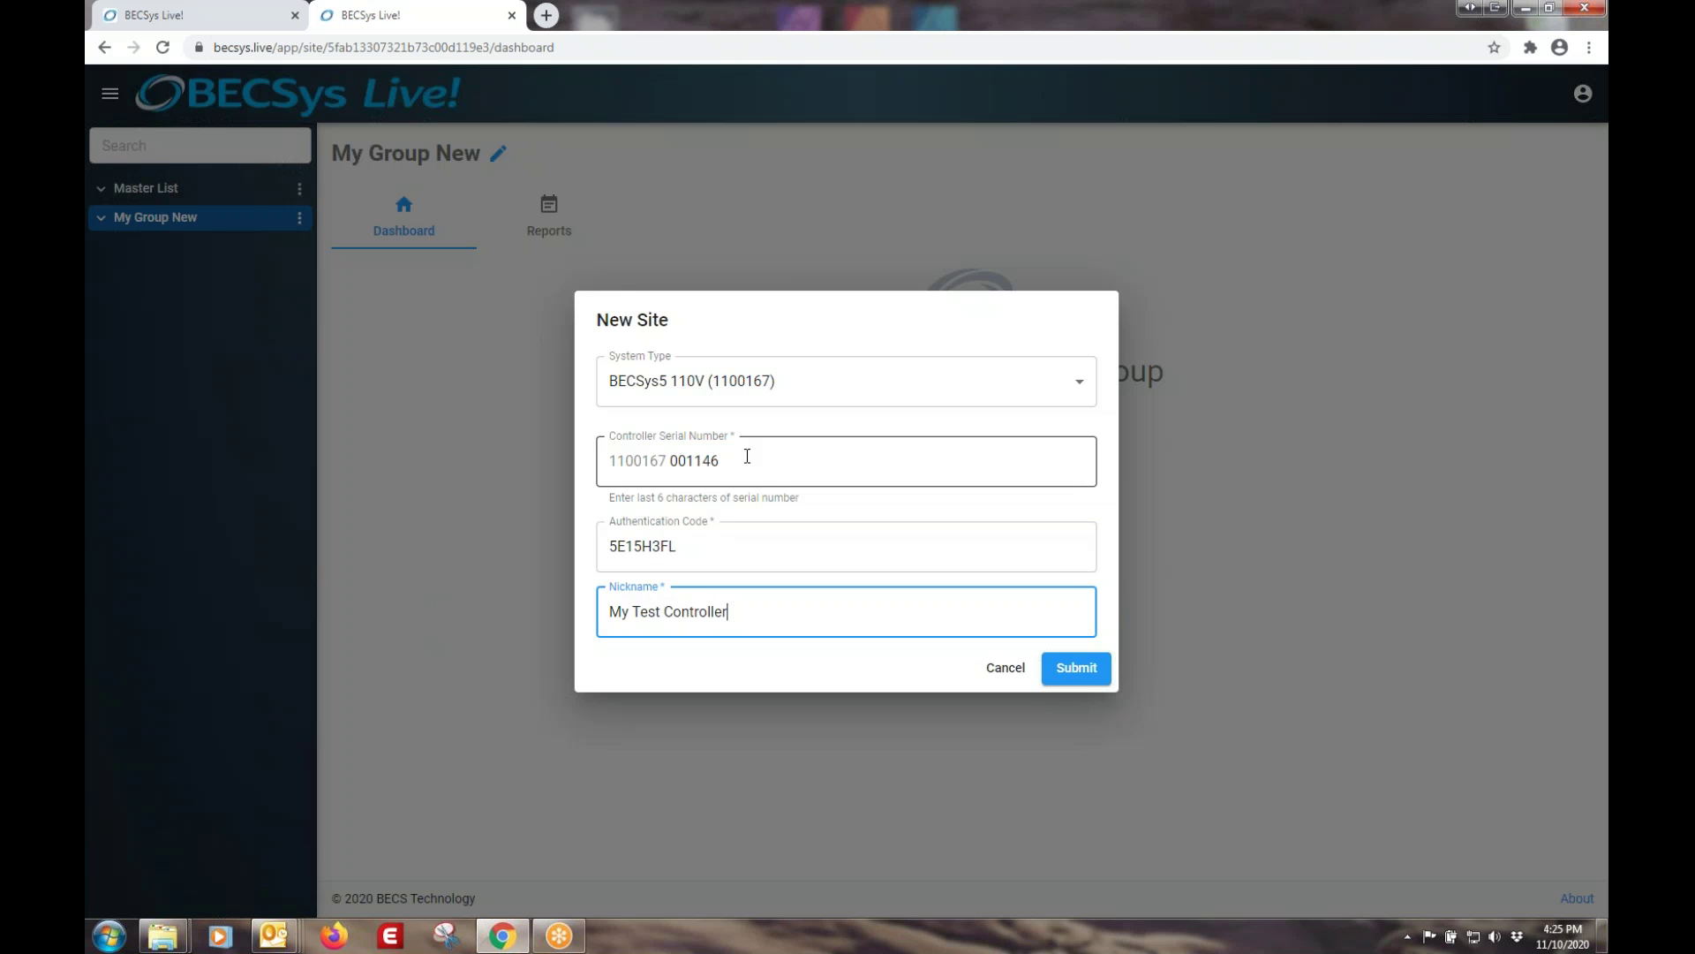
key(BackSpace)
key(BackSpace)
key(BackSpace)
key(BackSpace)
key(BackSpace)
key(BackSpace)
key(BackSpace)
key(BackSpace)
key(BackSpace)
key(BackSpace)
text(BECSys5)
click(1073, 668)
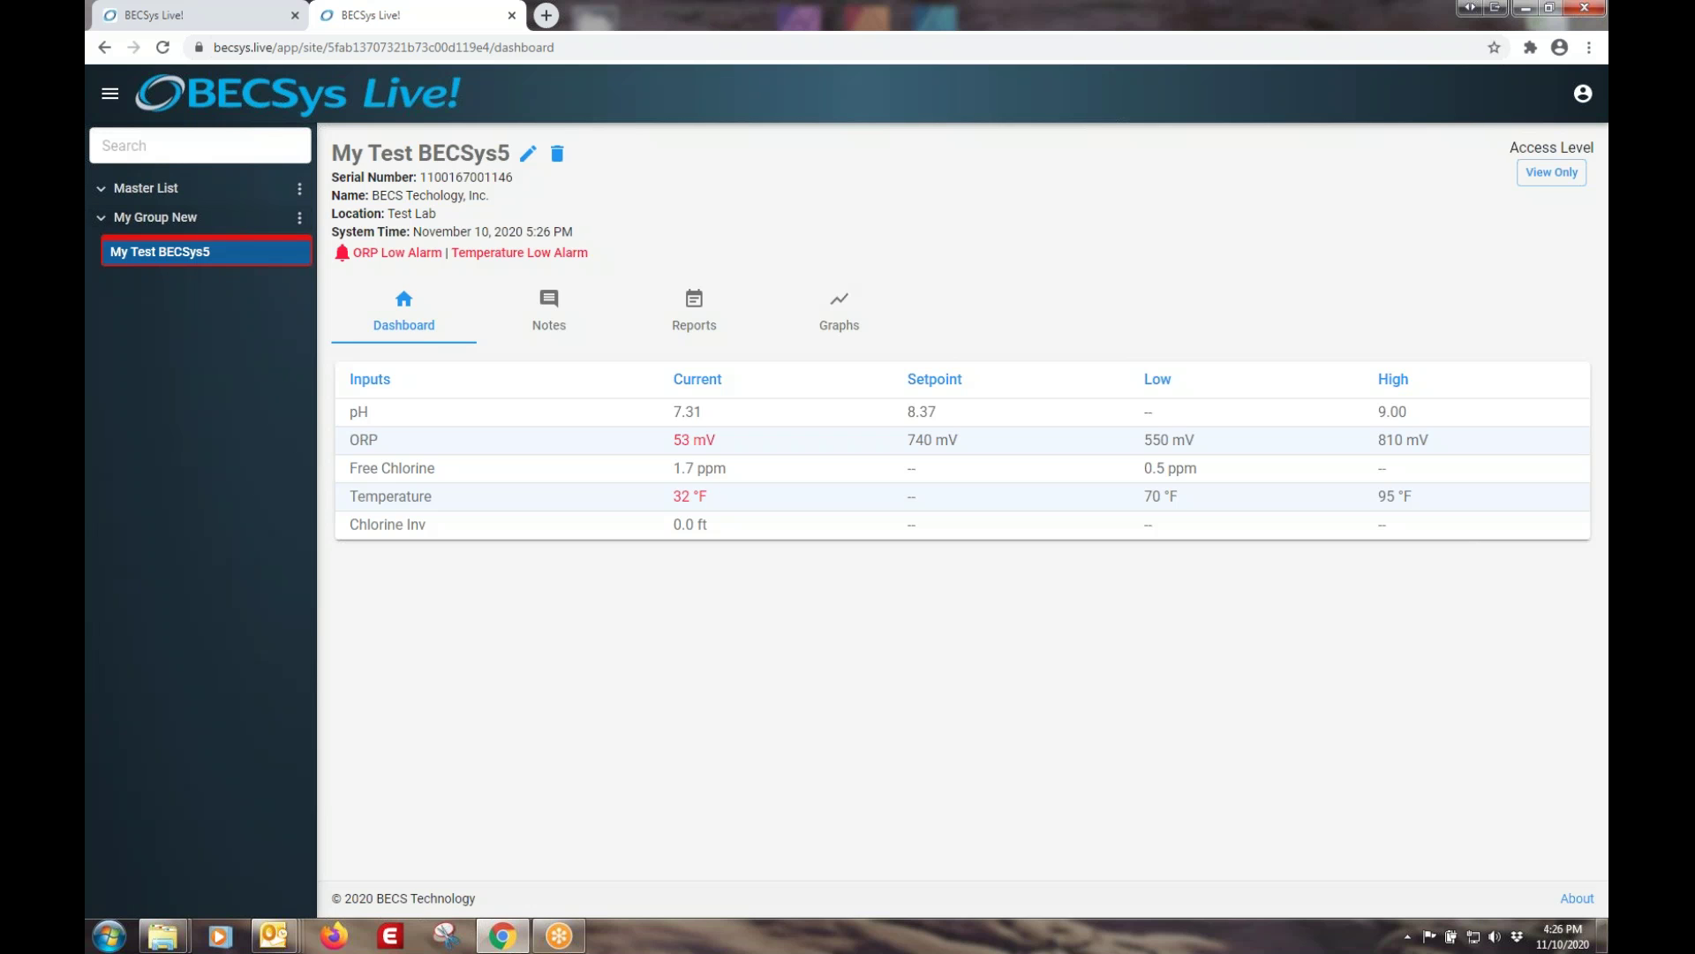
- Reopen New site from My Group New's options, then cancel without adding another site
mouse_move(232, 252)
click(299, 217)
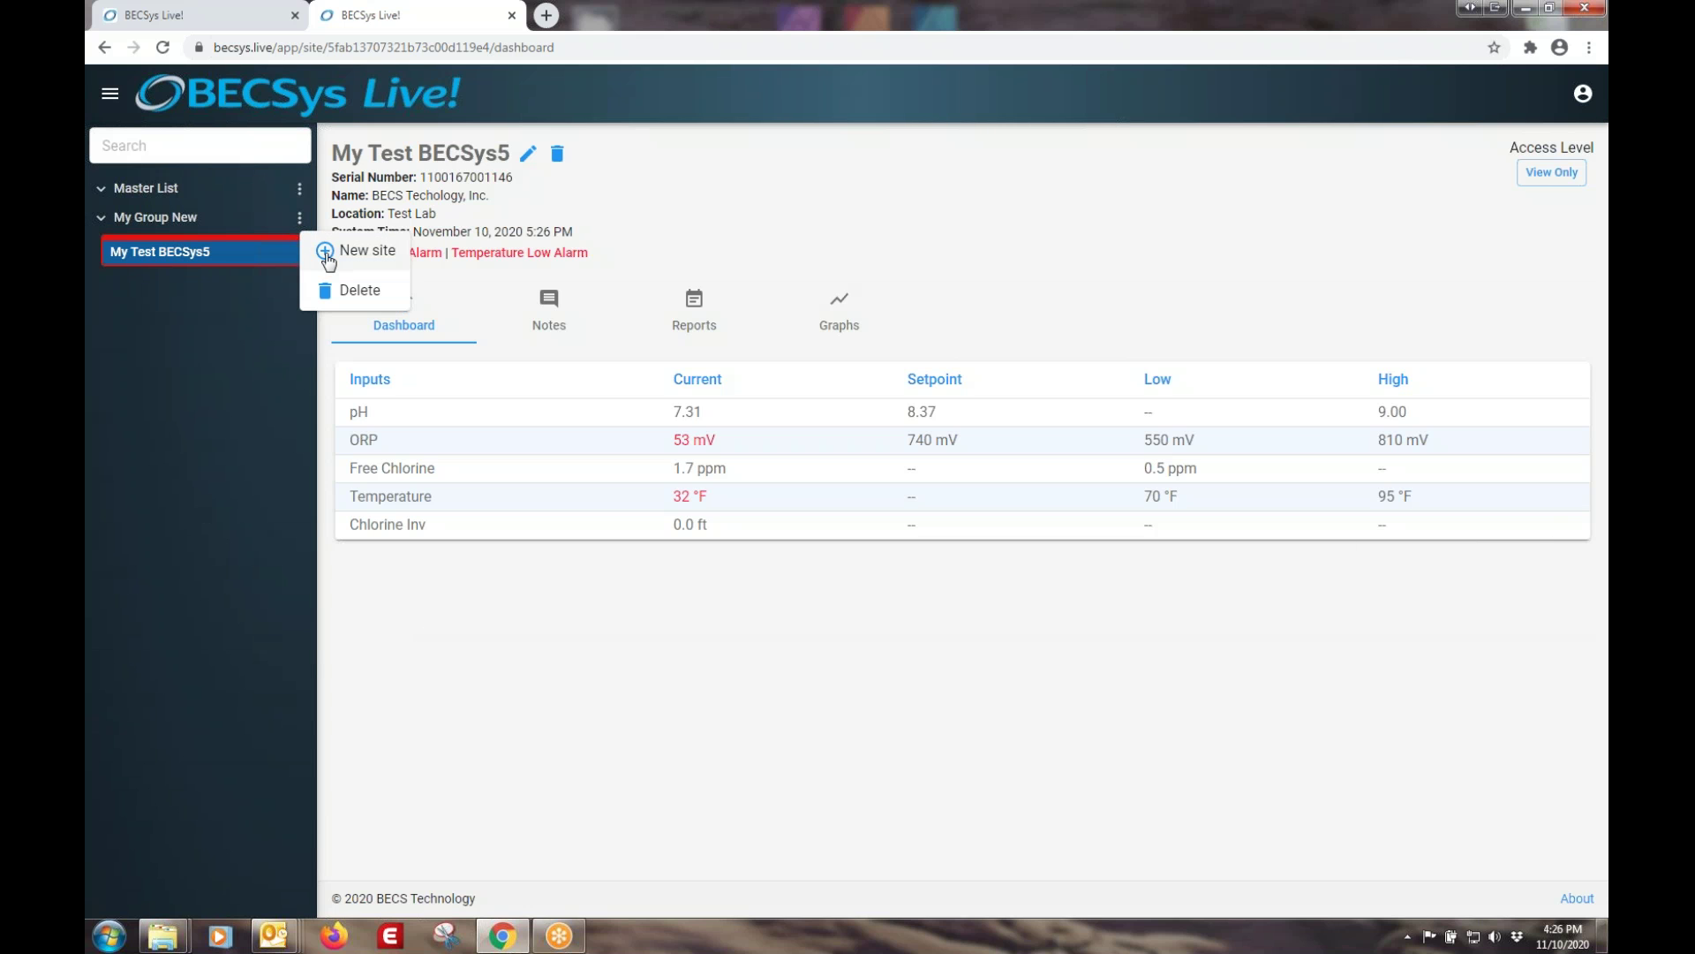
click(323, 251)
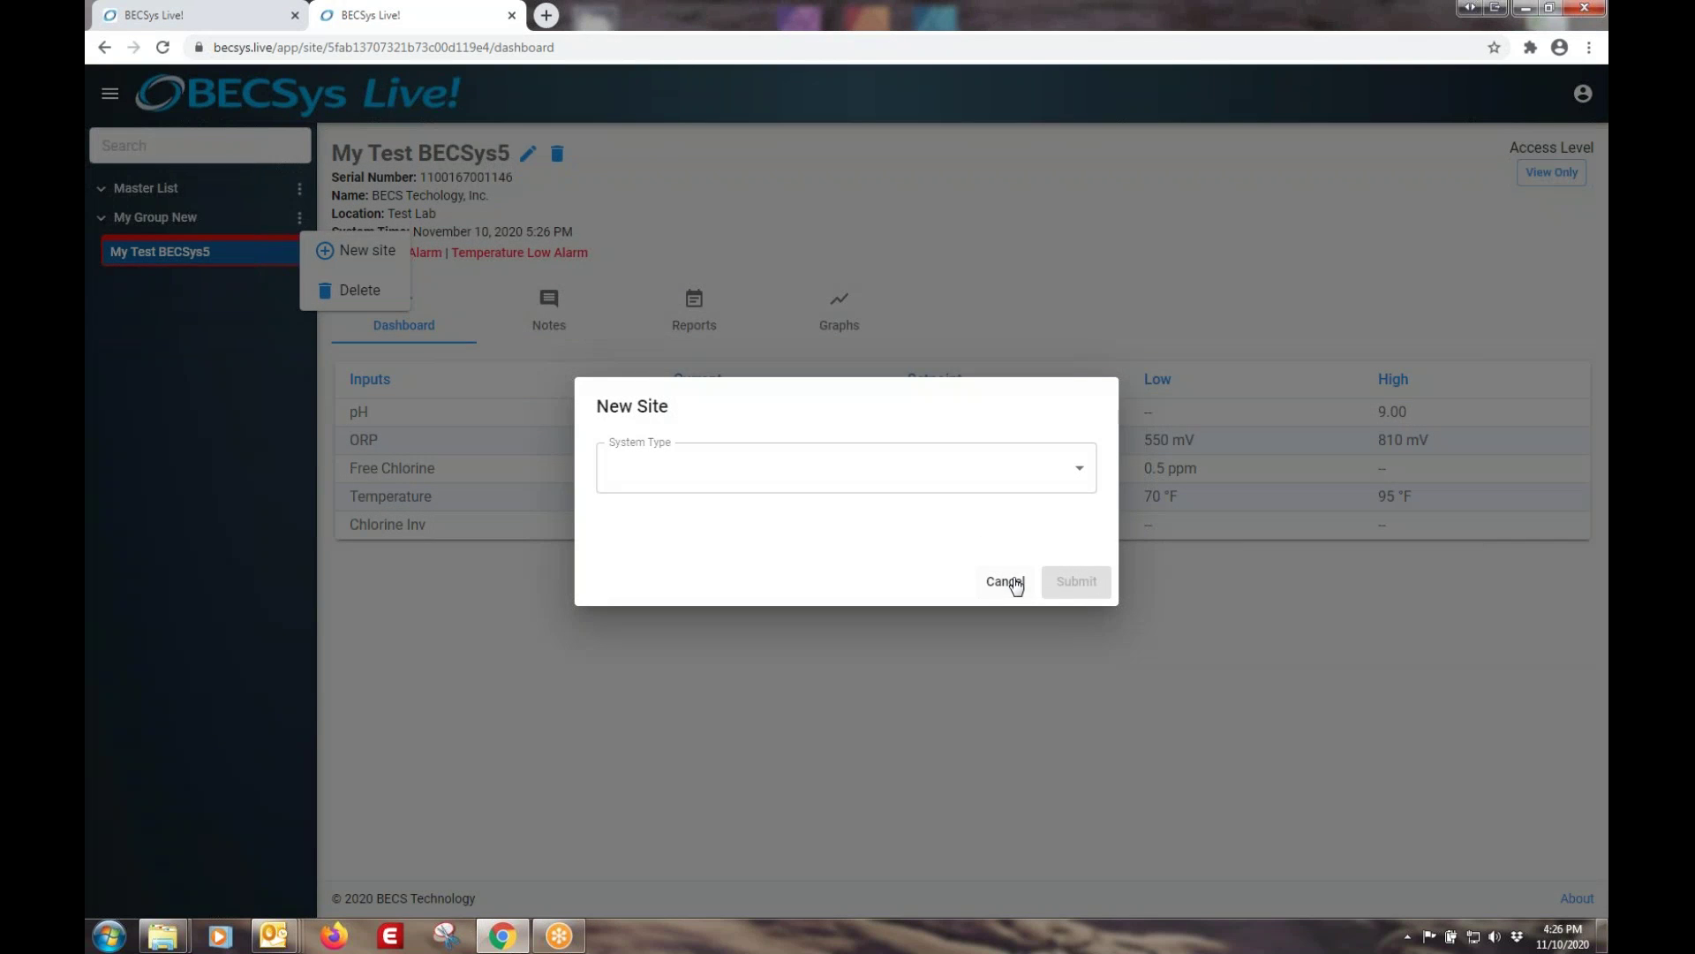
click(1009, 583)
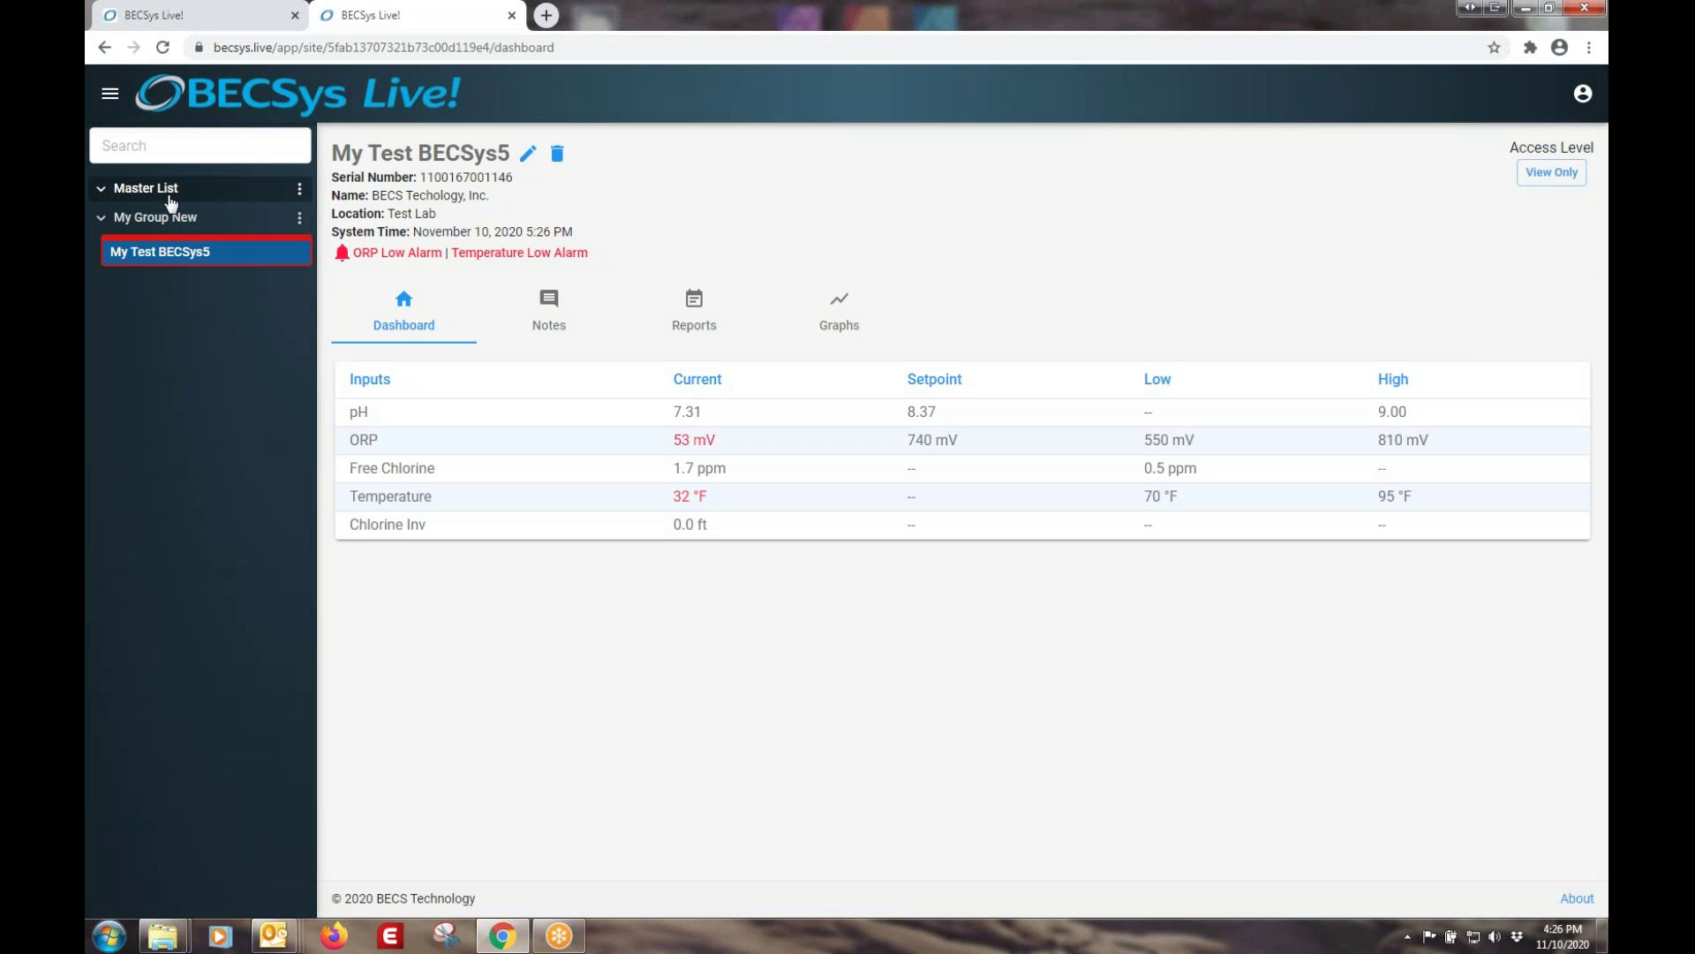